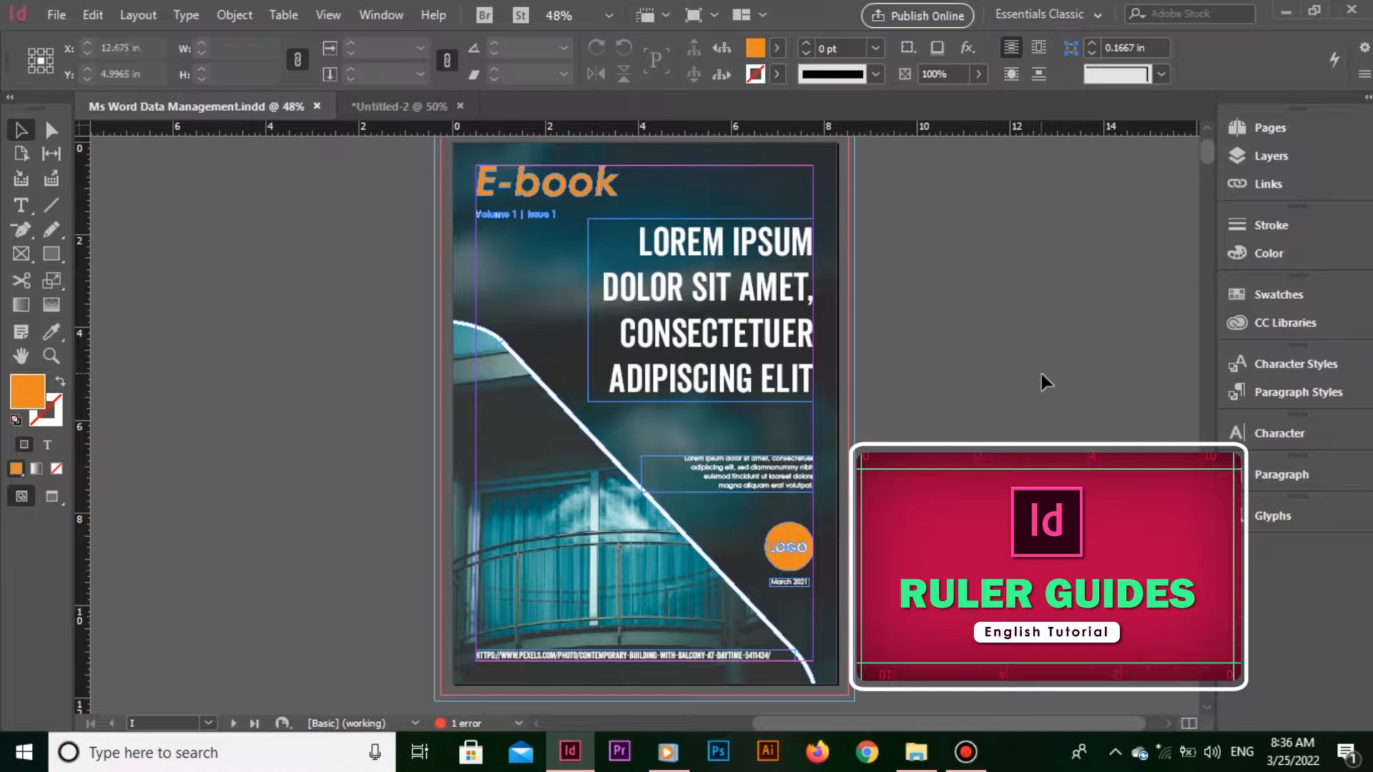
Step: Add a horizontal guide along the cover's top margin and a vertical guide at 0.5 in along its left margin
scroll(1041, 375, up, 1)
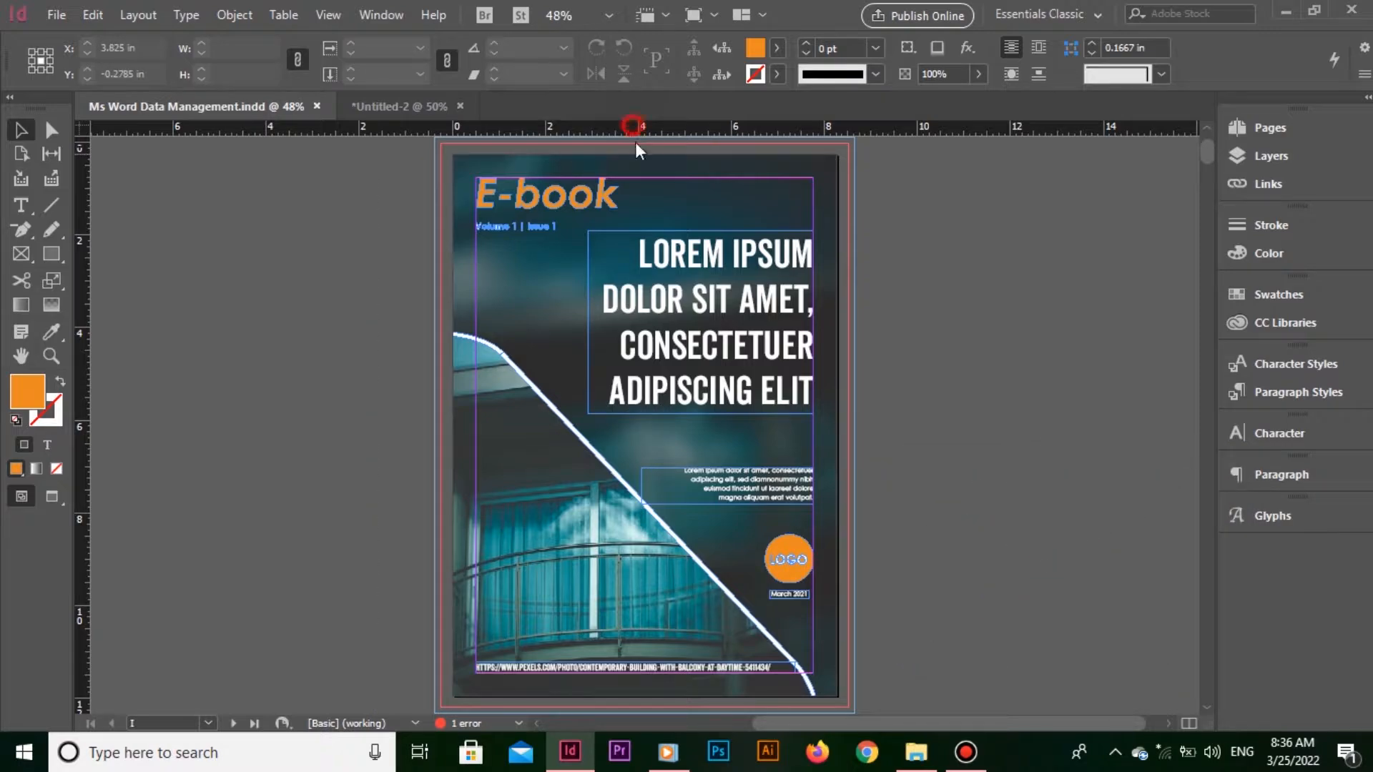
drag(635, 129, 635, 175)
drag(89, 199, 476, 254)
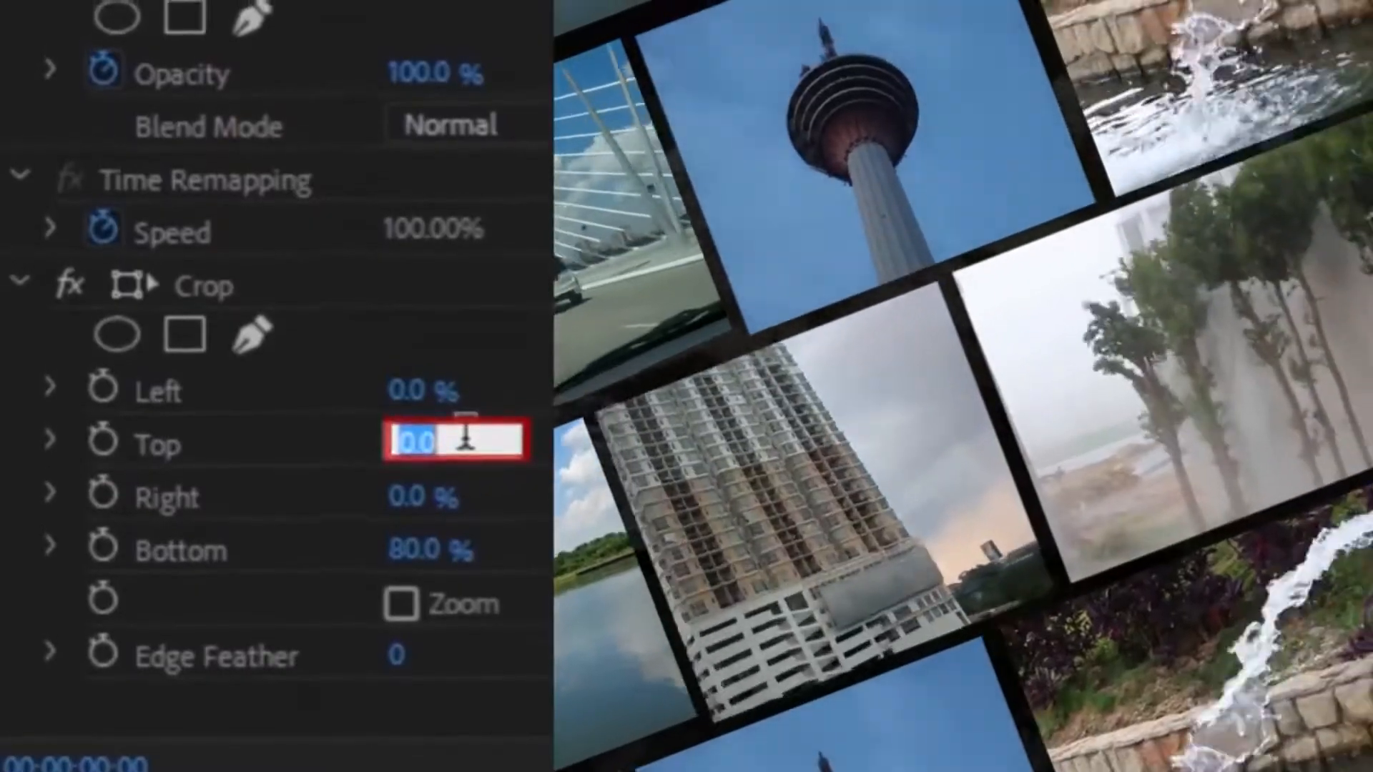
text(20)
key(Return)
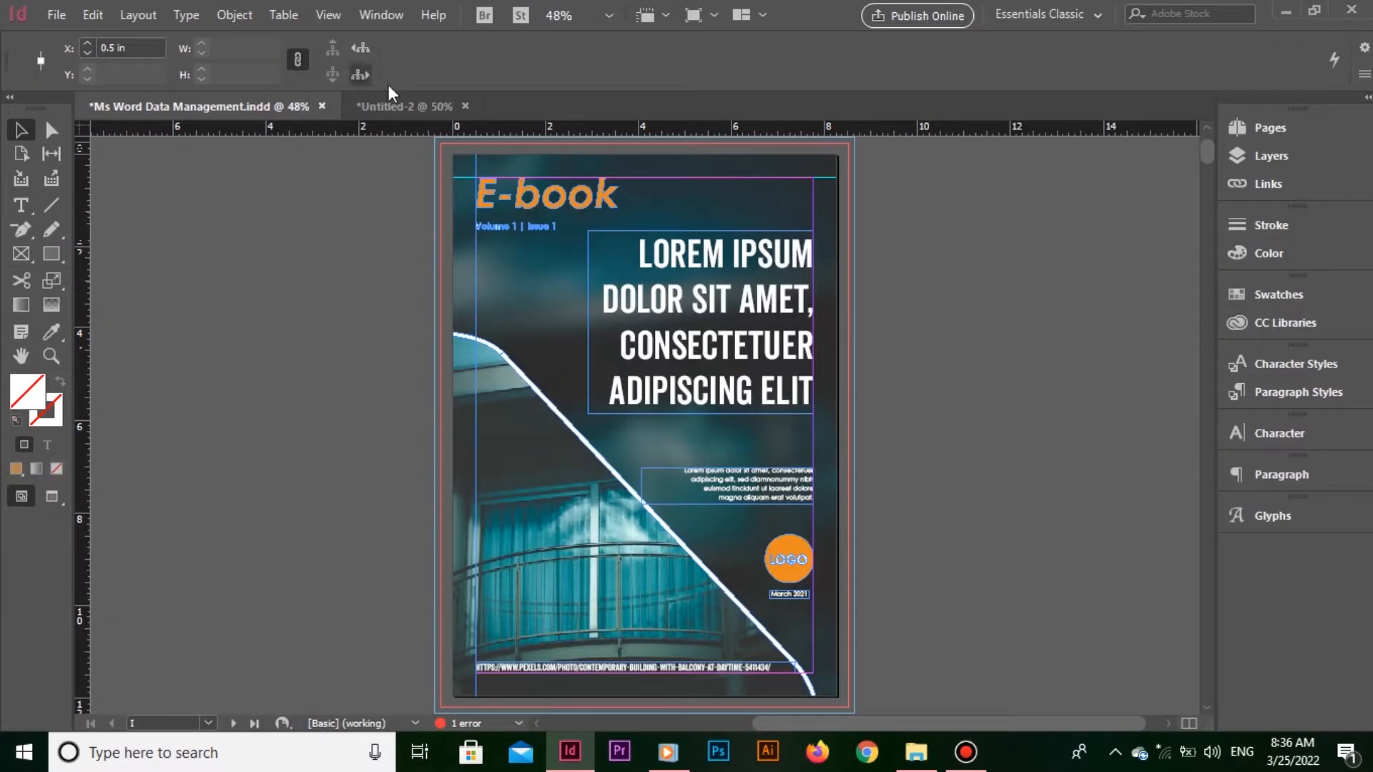
Step: Switch to the Untitled-2 document, look through its pages and return to page 1
click(398, 104)
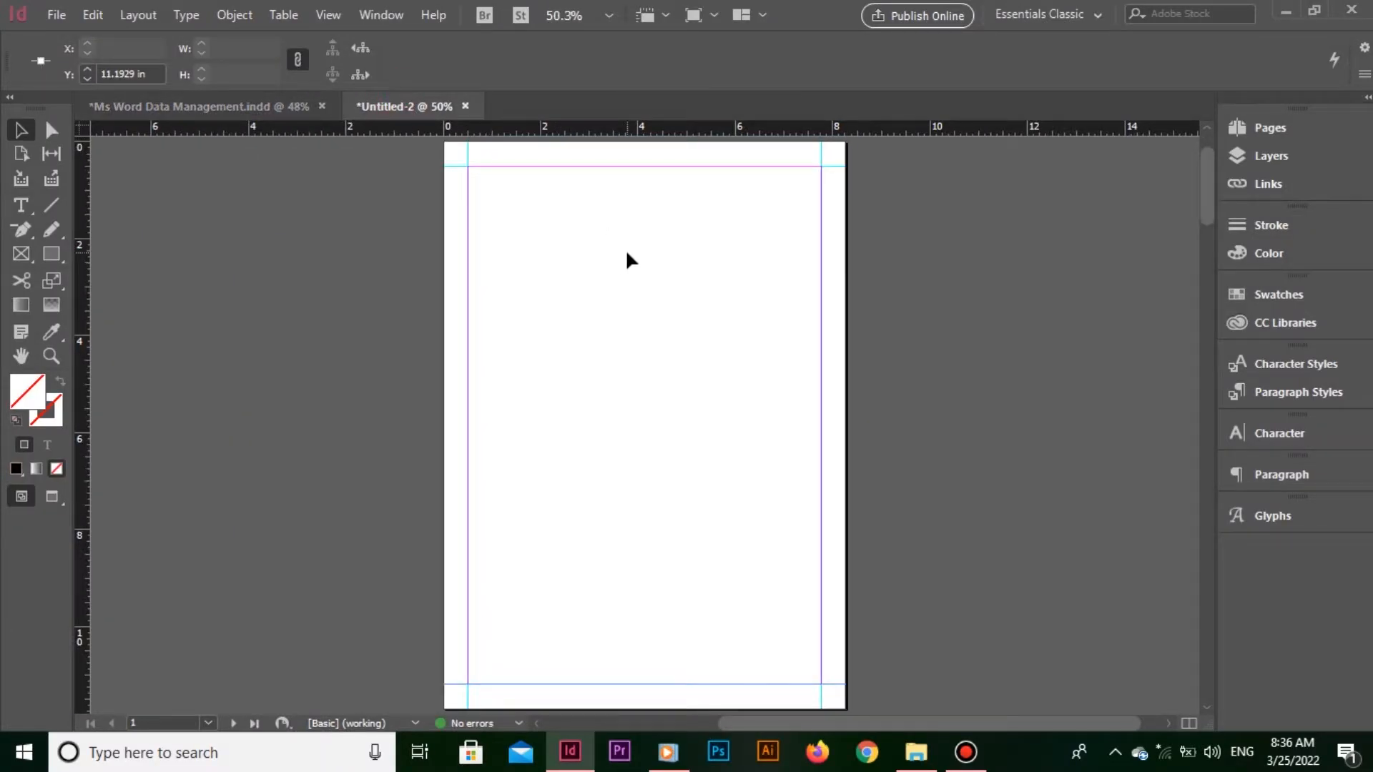
scroll(631, 469, down, 20)
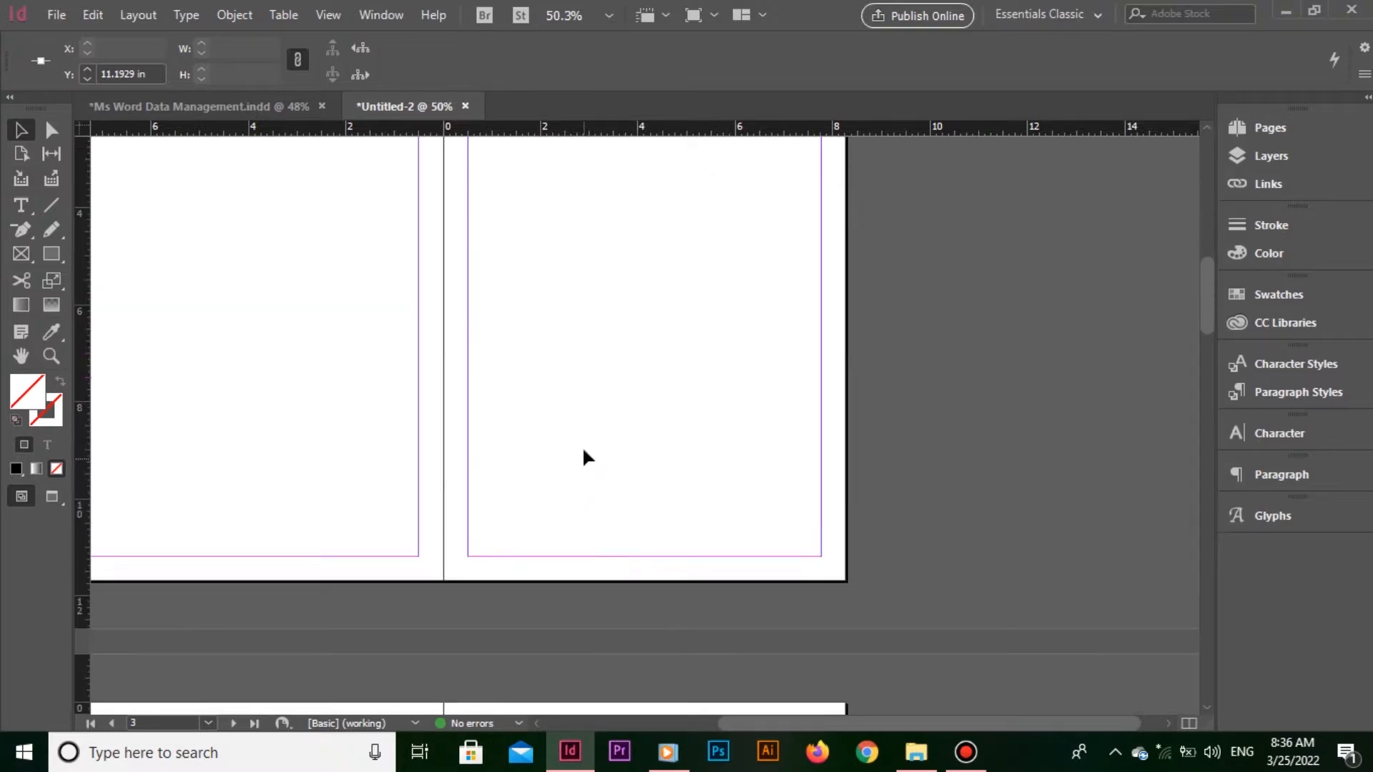
scroll(610, 492, up, 15)
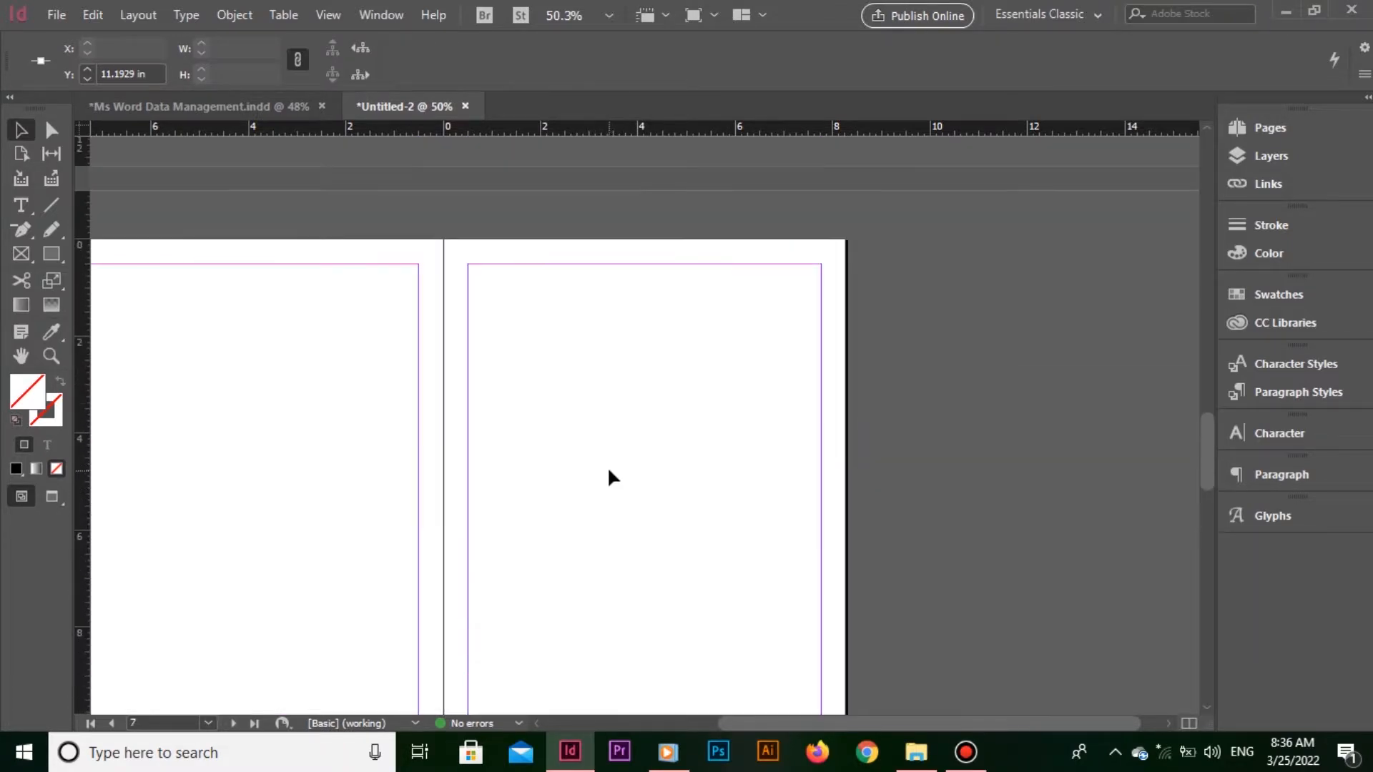
scroll(603, 460, up, 6)
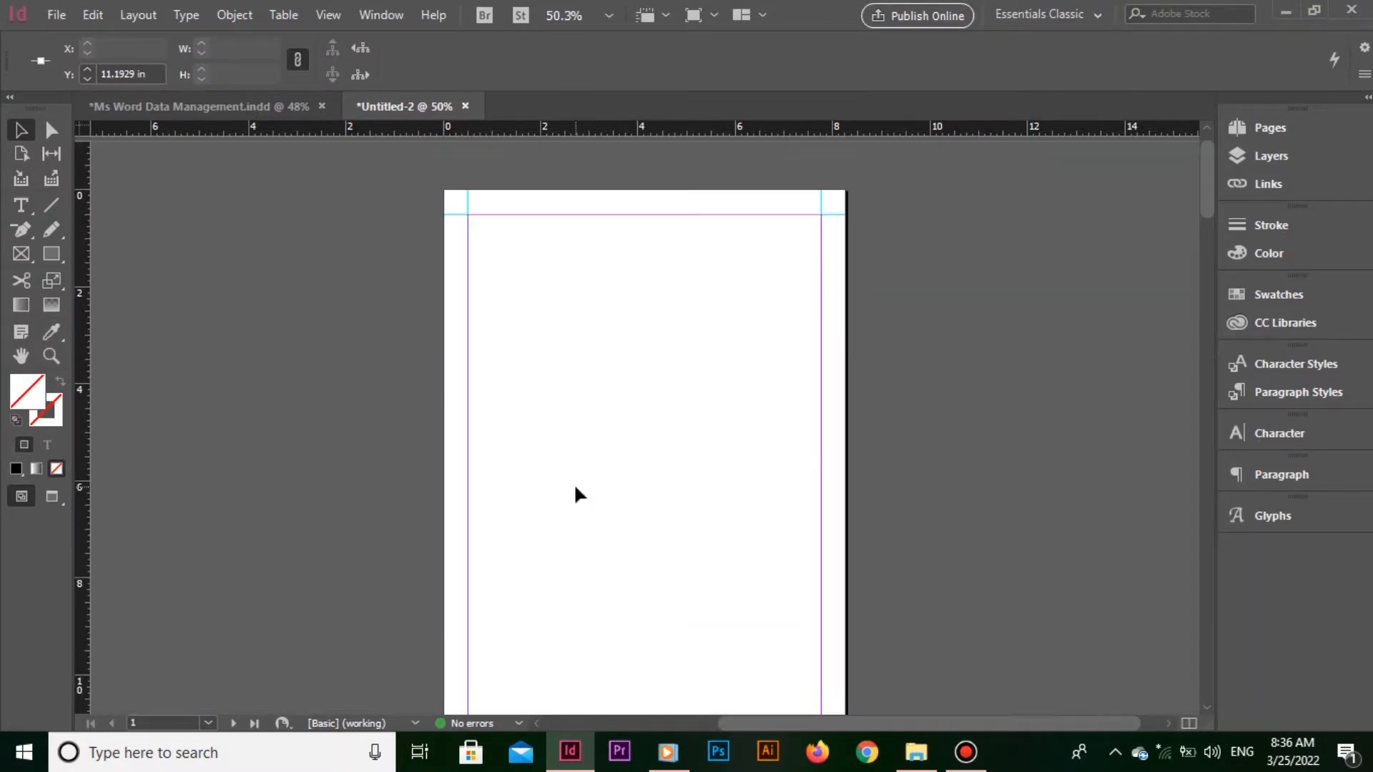
Step: Select all the ruler guides along the margins of page 1 together
drag(844, 150, 794, 145)
drag(444, 154, 569, 276)
drag(360, 592, 1007, 690)
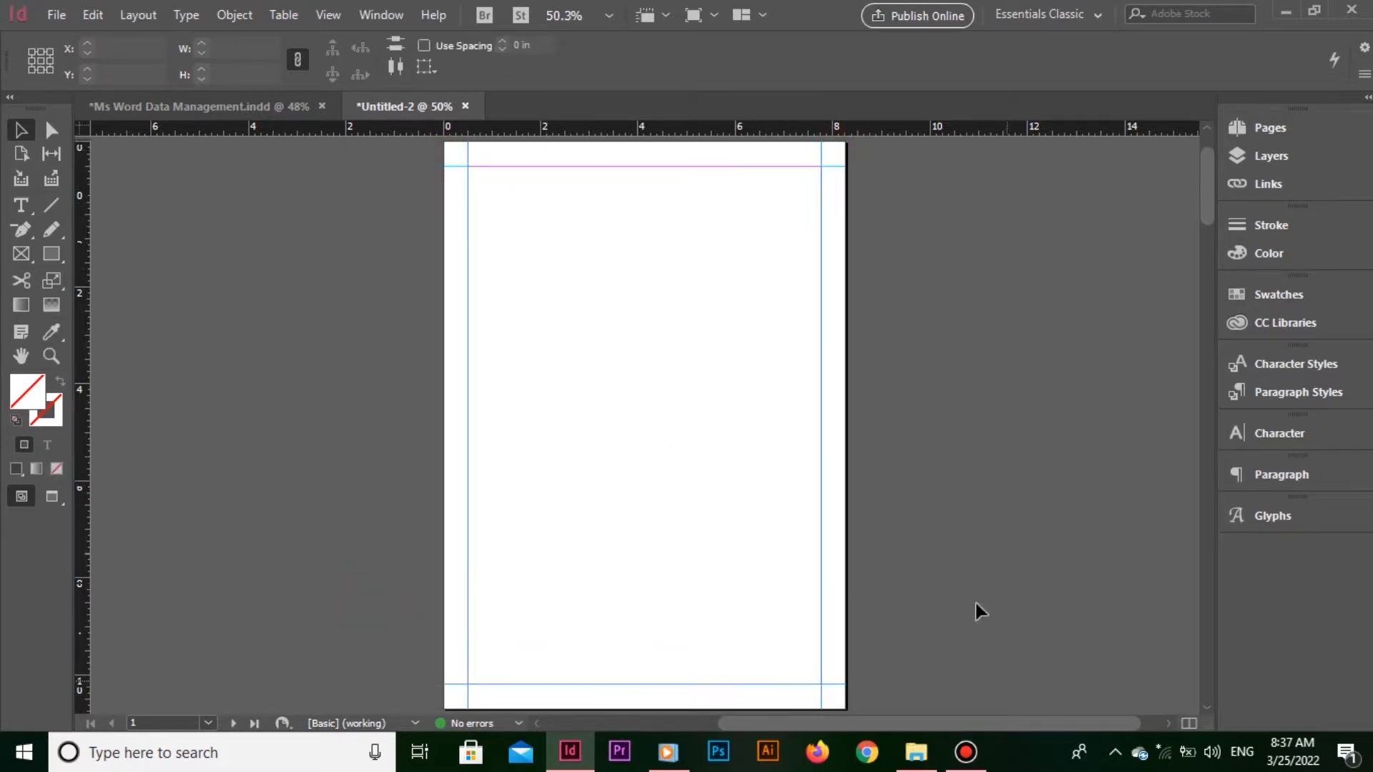
click(620, 226)
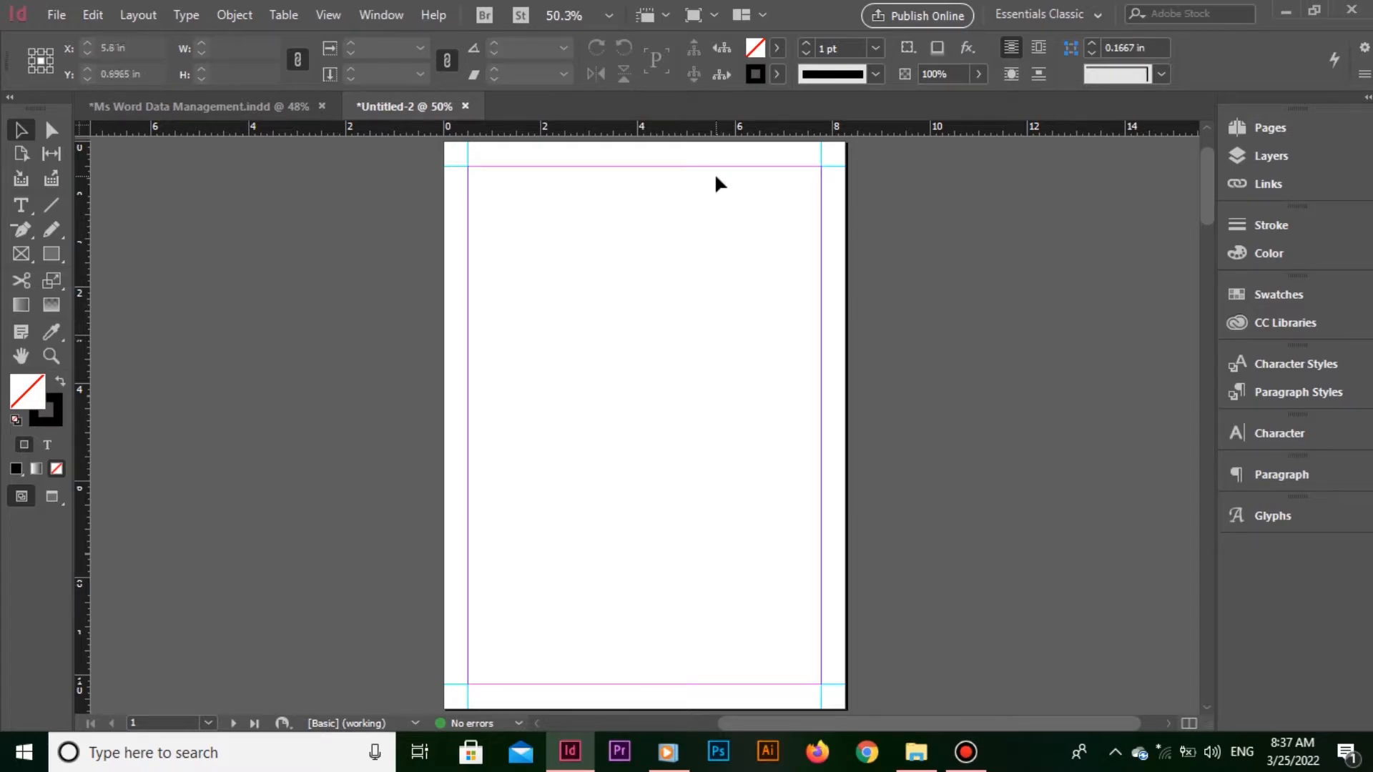
drag(456, 153, 816, 676)
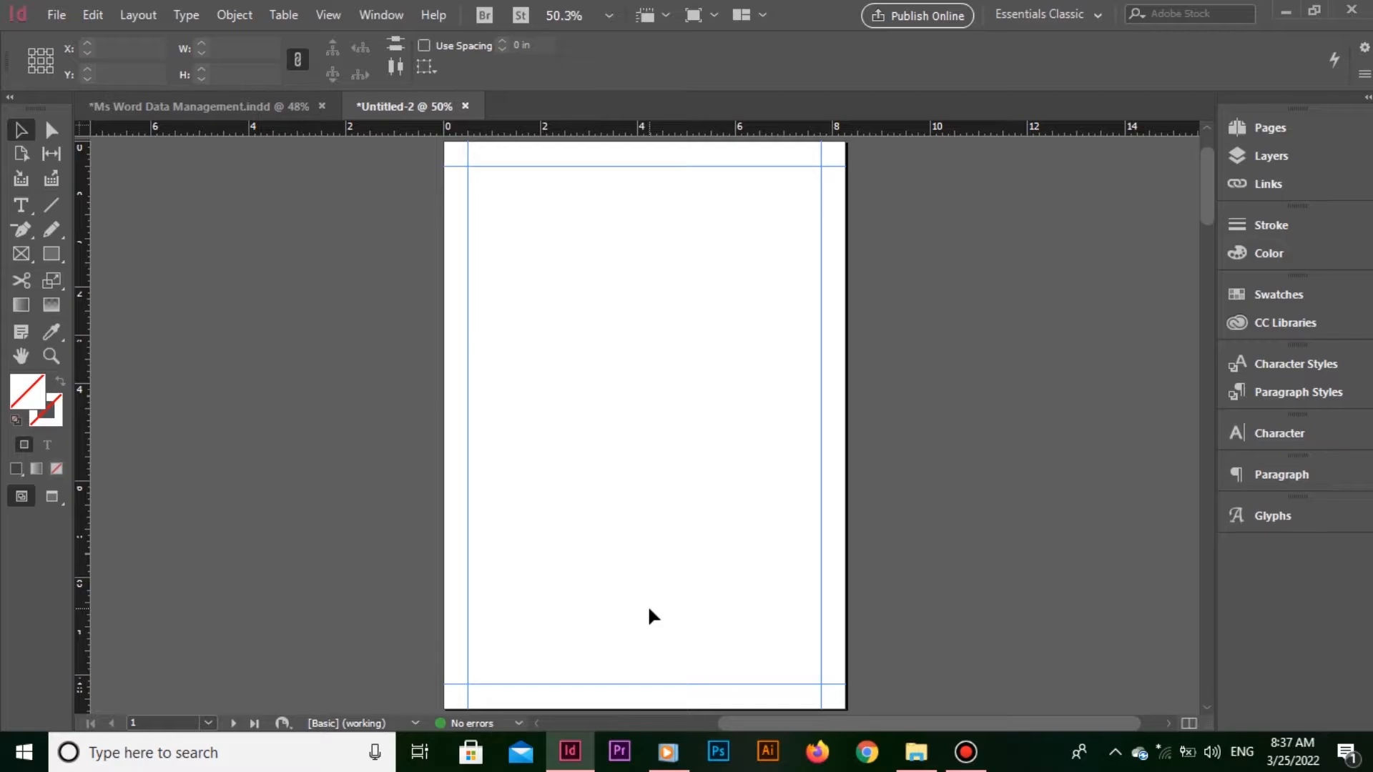
Step: Duplicate the top margin guide to make horizontal guides about 1.5 in and 3 in down the page
click(618, 166)
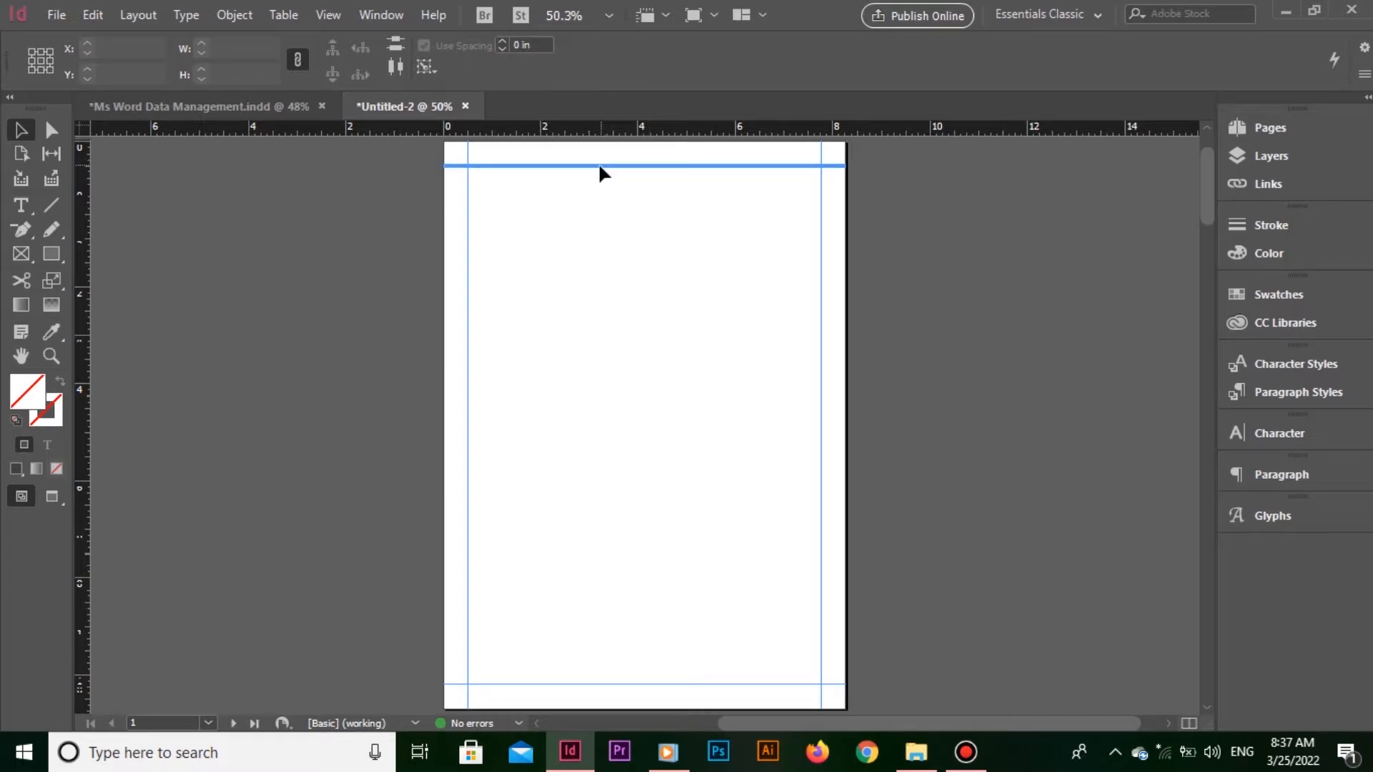
key(alt)
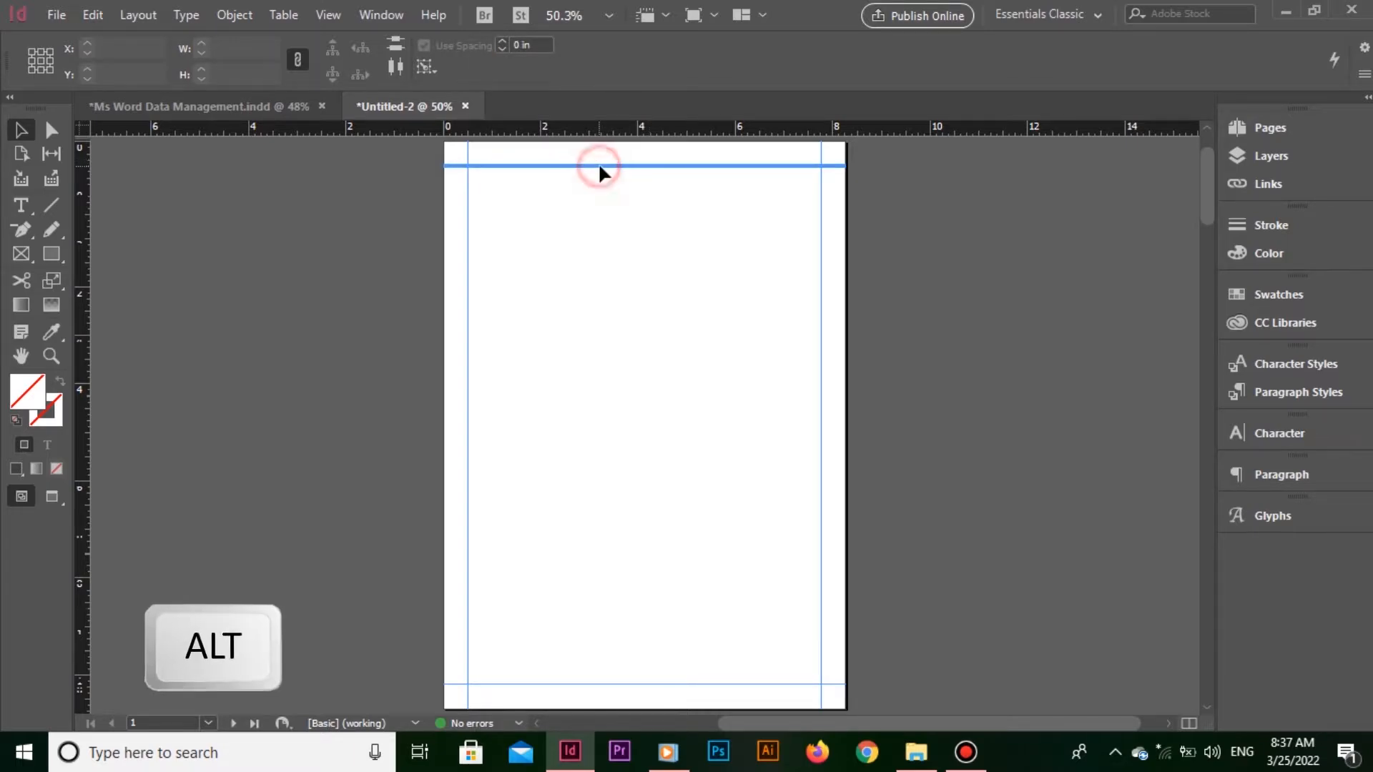
click(600, 165)
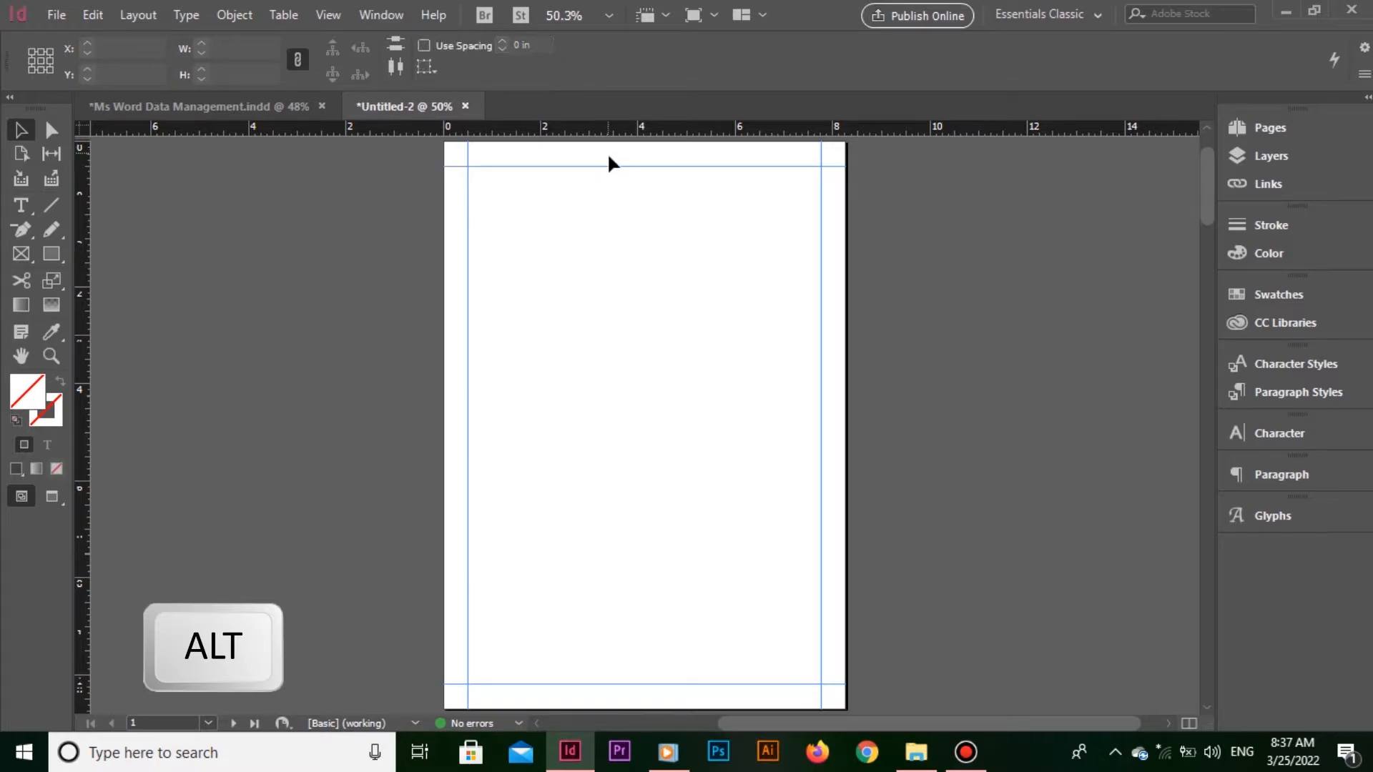
drag(608, 152, 623, 175)
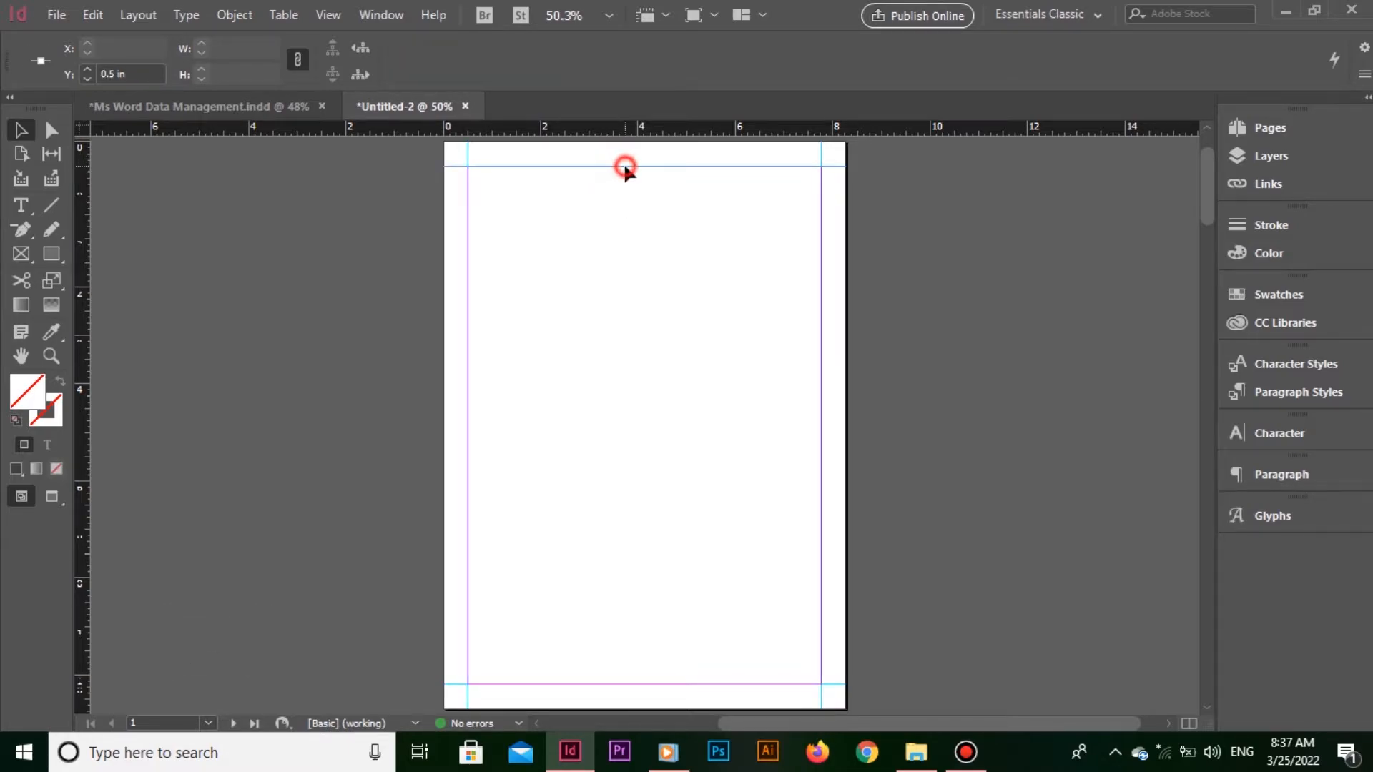
drag(625, 167, 625, 213)
click(638, 309)
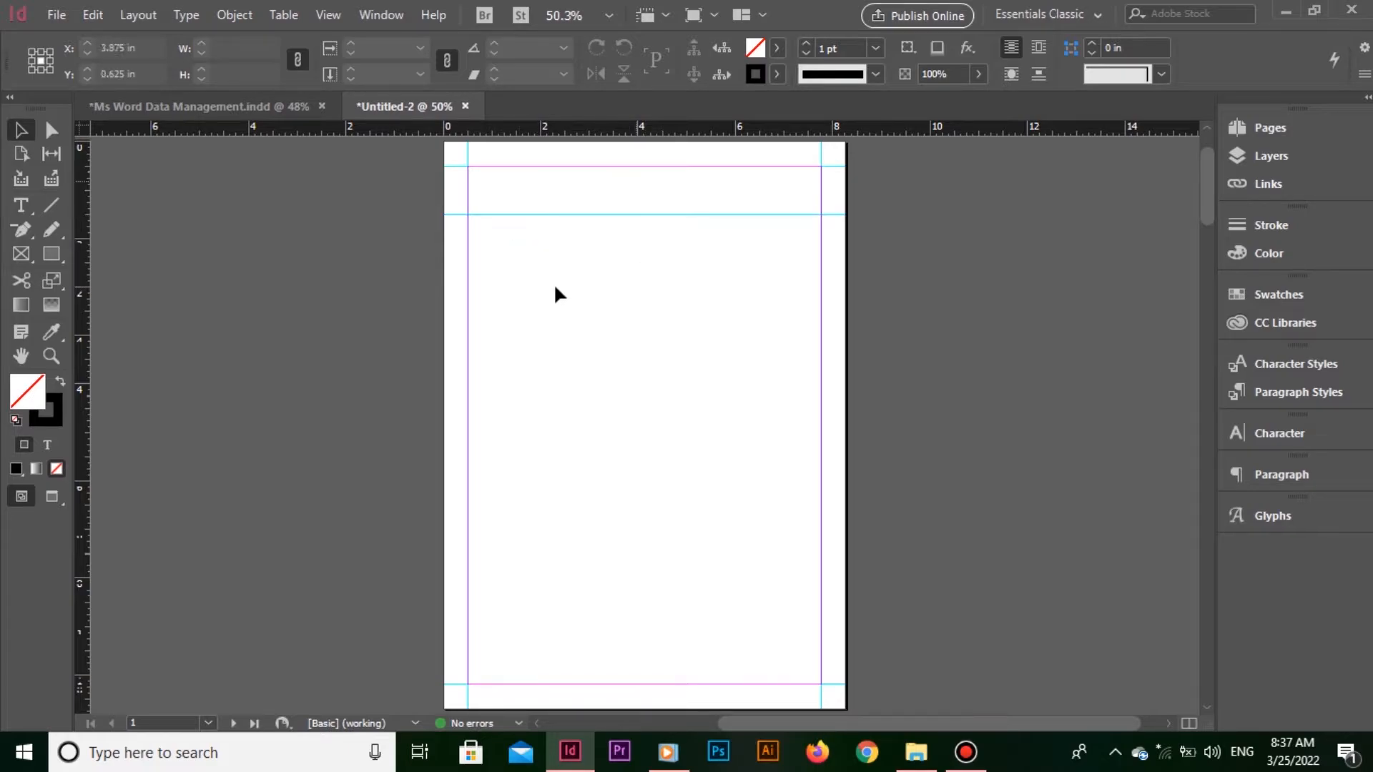
drag(650, 214, 653, 287)
click(255, 245)
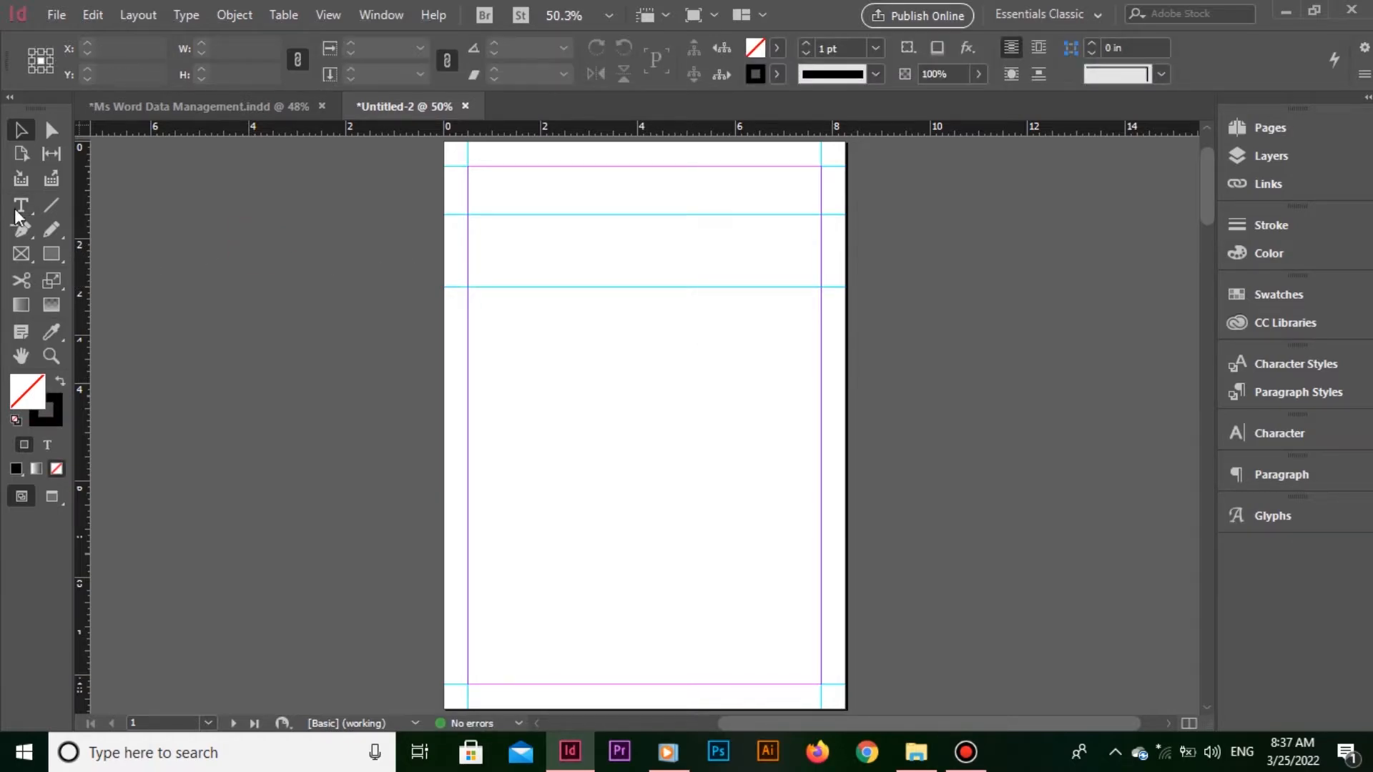
Step: Build a guide grid by duplicating vertical guides across the page and horizontal guides down it, about 1.5 in apart
key(alt)
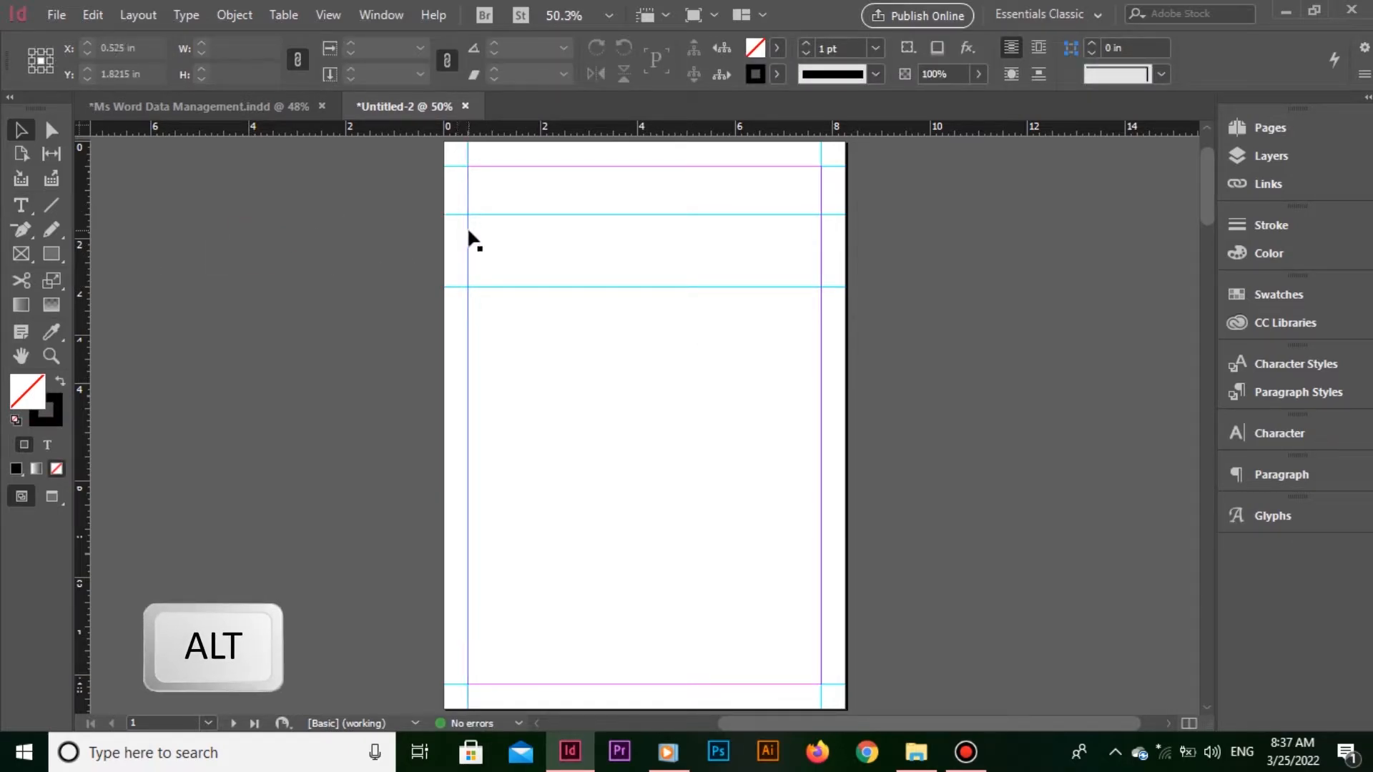
drag(467, 233, 846, 258)
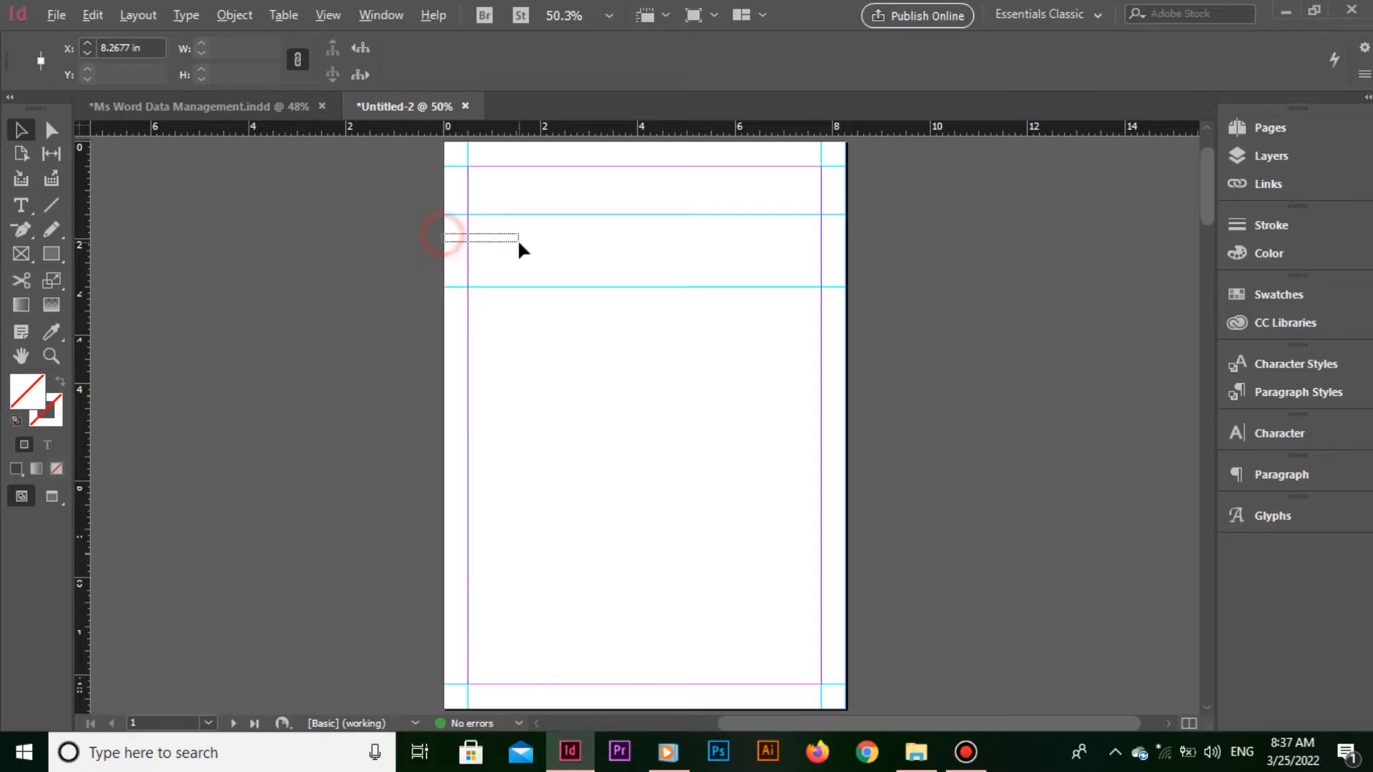
drag(518, 242, 588, 187)
click(497, 174)
mouse_move(588, 187)
mouse_down()
mouse_move(753, 199)
mouse_move(736, 201)
mouse_up()
drag(736, 200, 808, 214)
drag(822, 158, 1300, 218)
drag(417, 151, 263, 192)
drag(529, 165, 529, 142)
drag(263, 221, 398, 222)
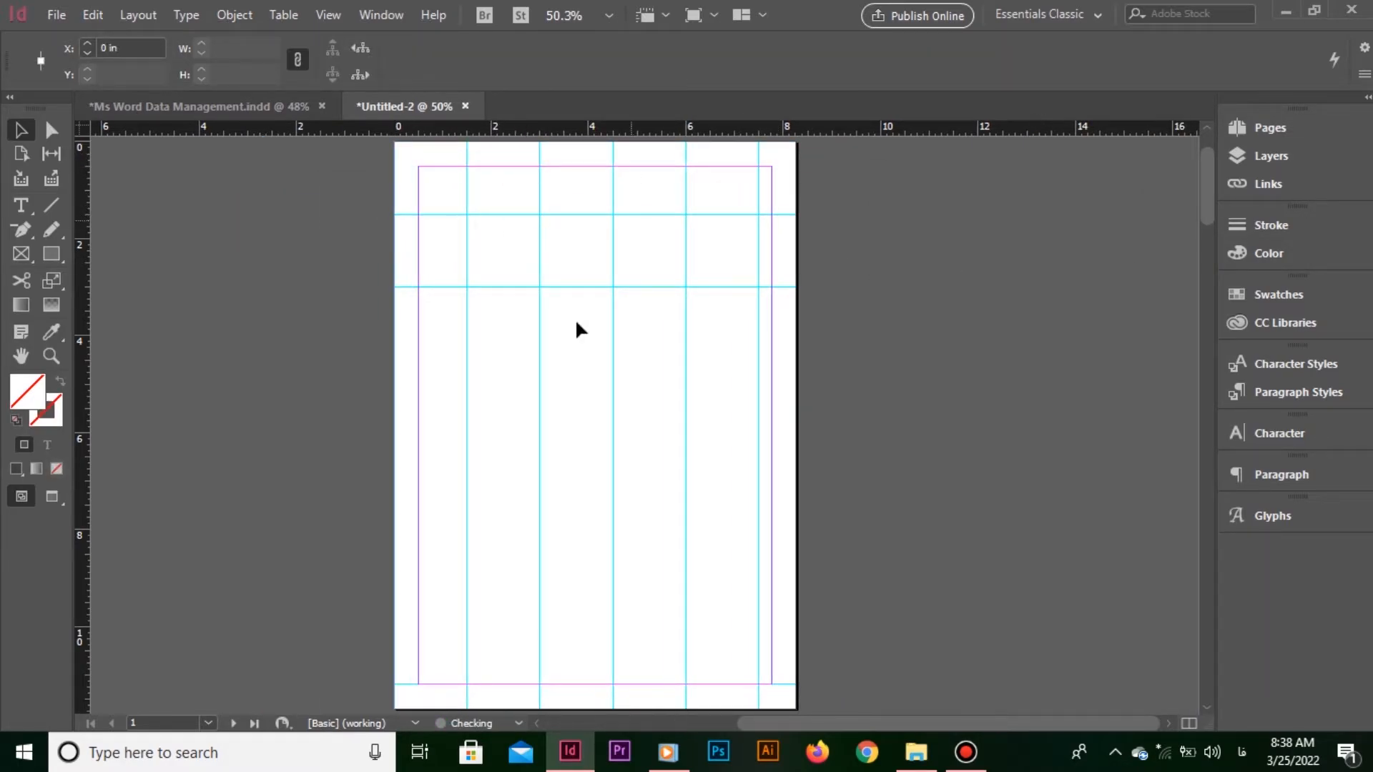
drag(578, 287, 577, 675)
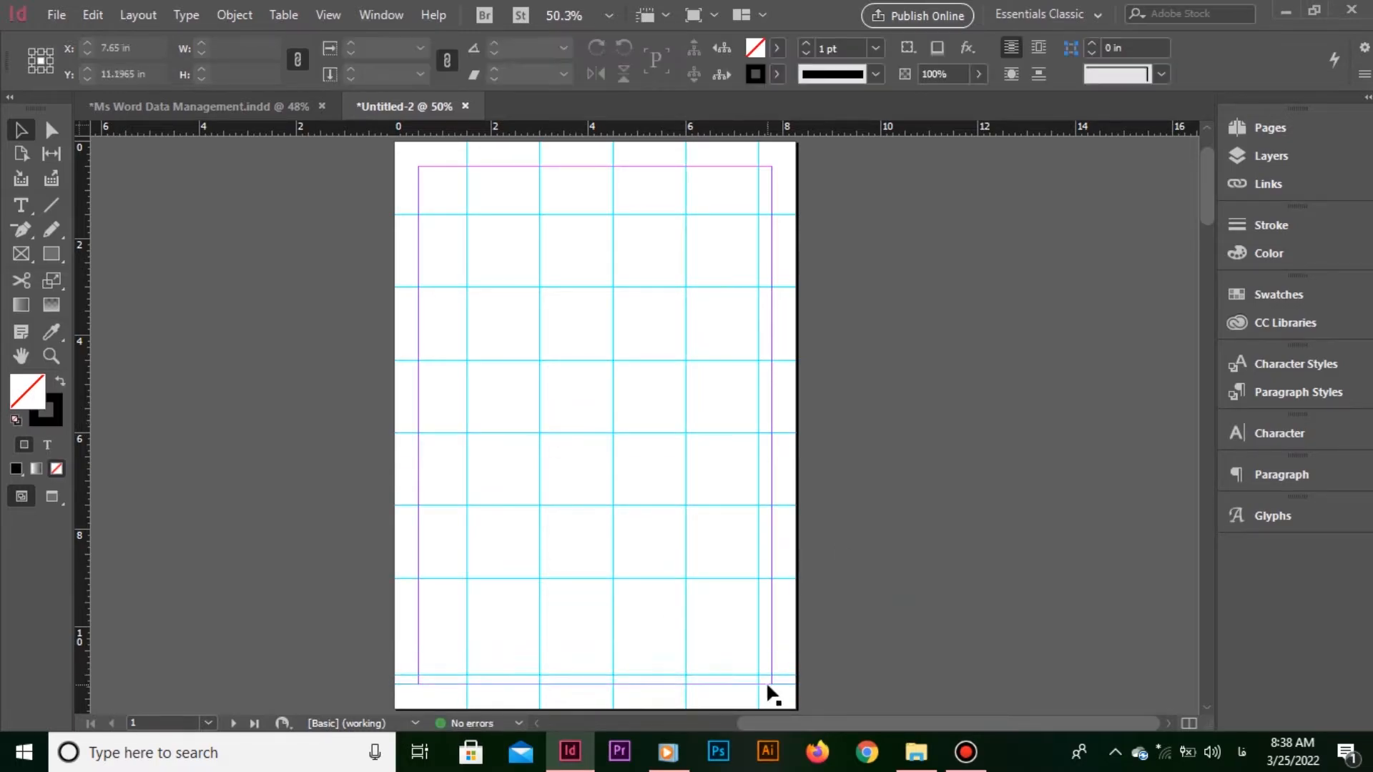
Step: Select all the ruler guides on the page and delete them
scroll(870, 414, left, 1)
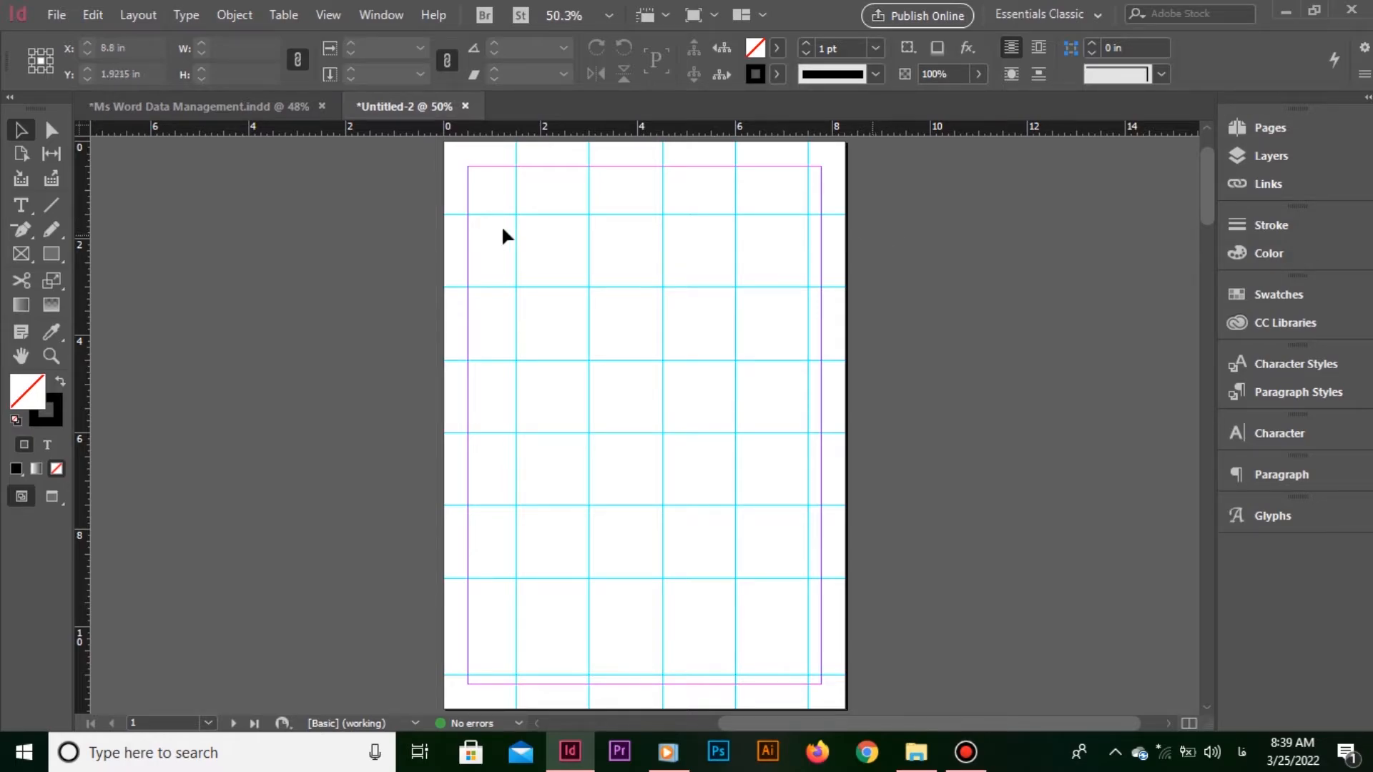
drag(487, 196, 833, 695)
key(Delete)
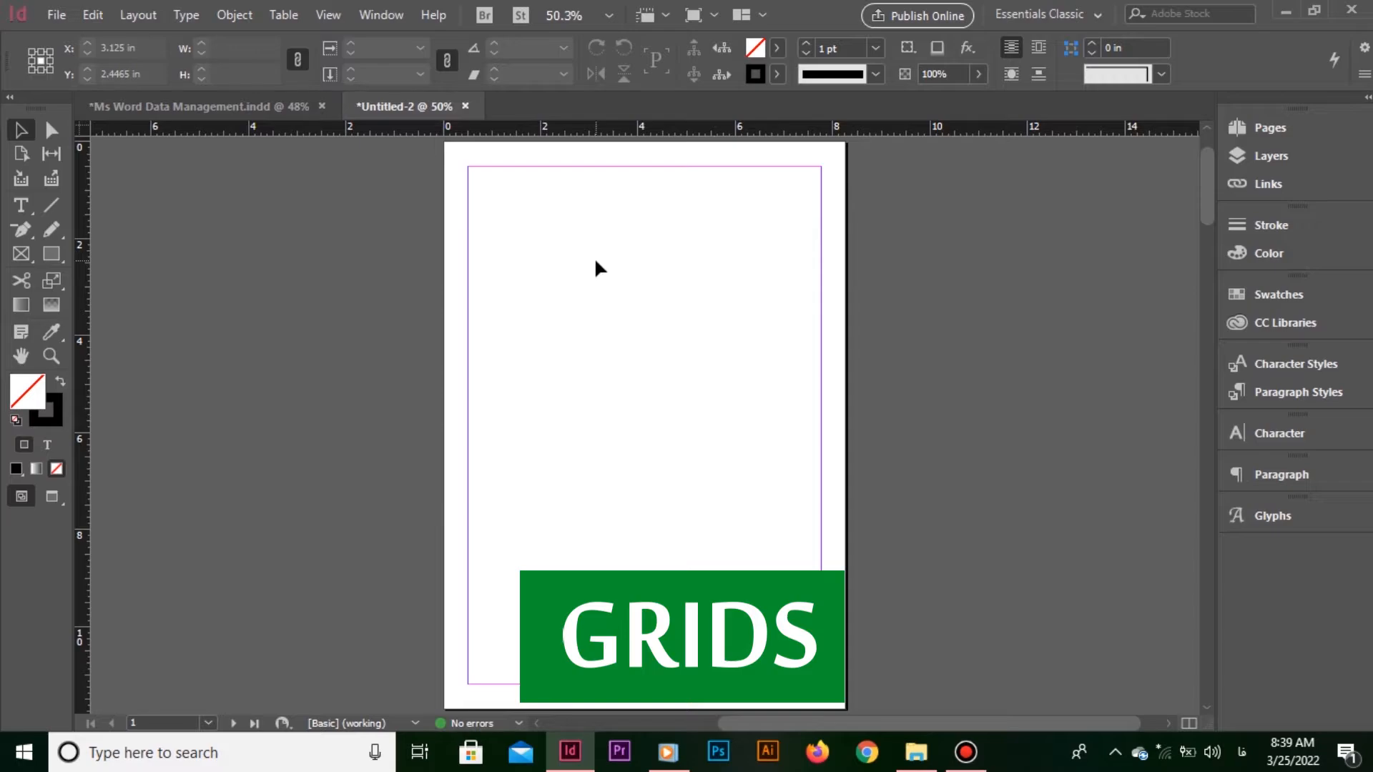
click(597, 263)
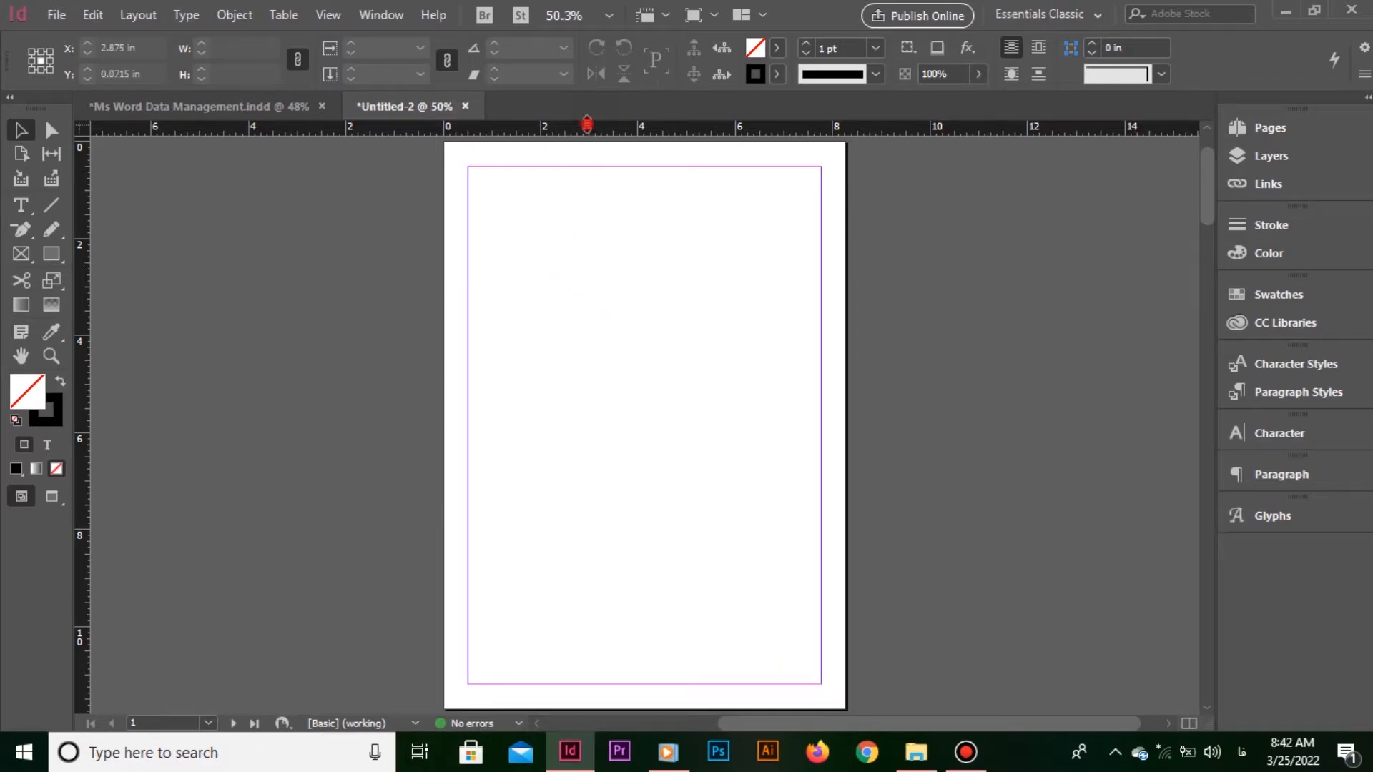
Step: Add a horizontal guide at 0 in on the page's top edge and select it
drag(591, 136, 618, 143)
click(638, 189)
scroll(638, 189, up, 1)
drag(521, 197, 746, 355)
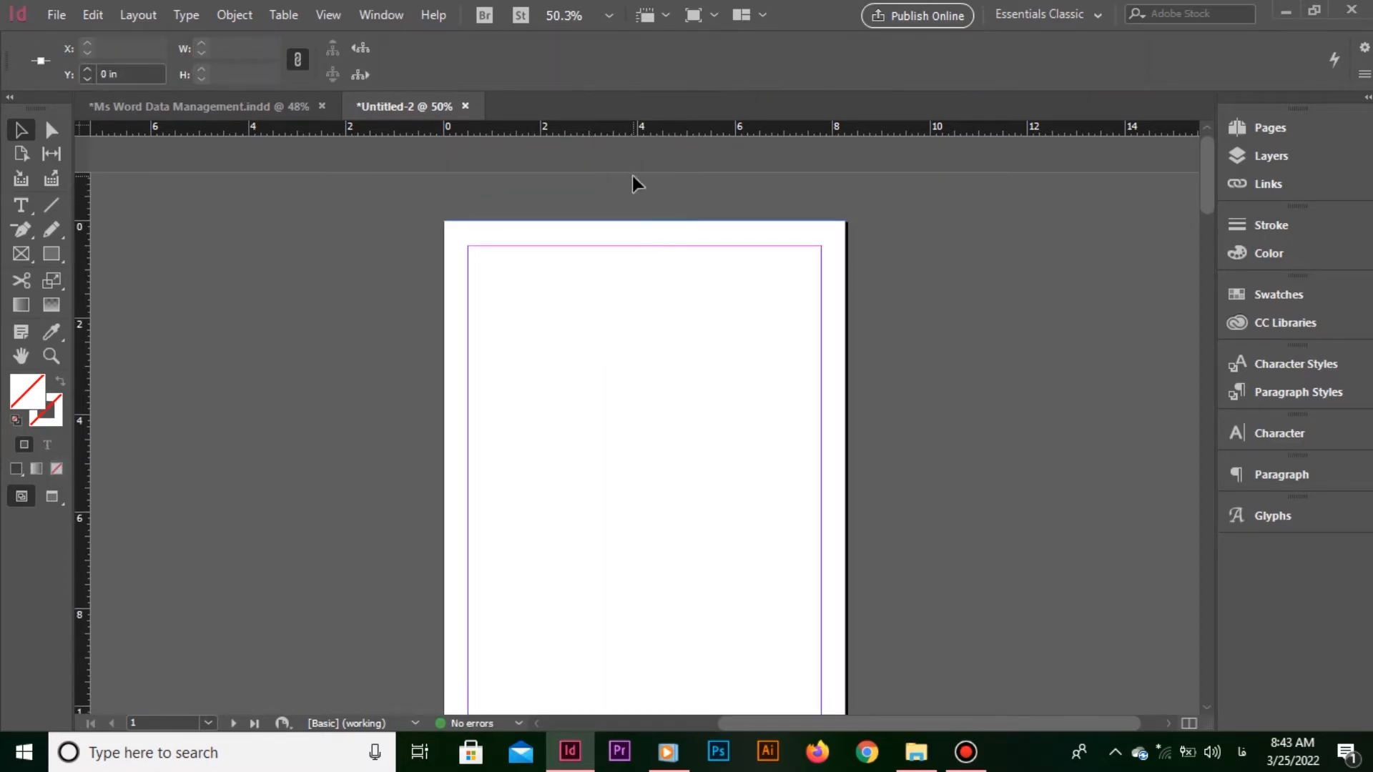
Step: Open Step and Repeat for the selected guide and preview 21 copies at a 0.5 in vertical offset
click(85, 15)
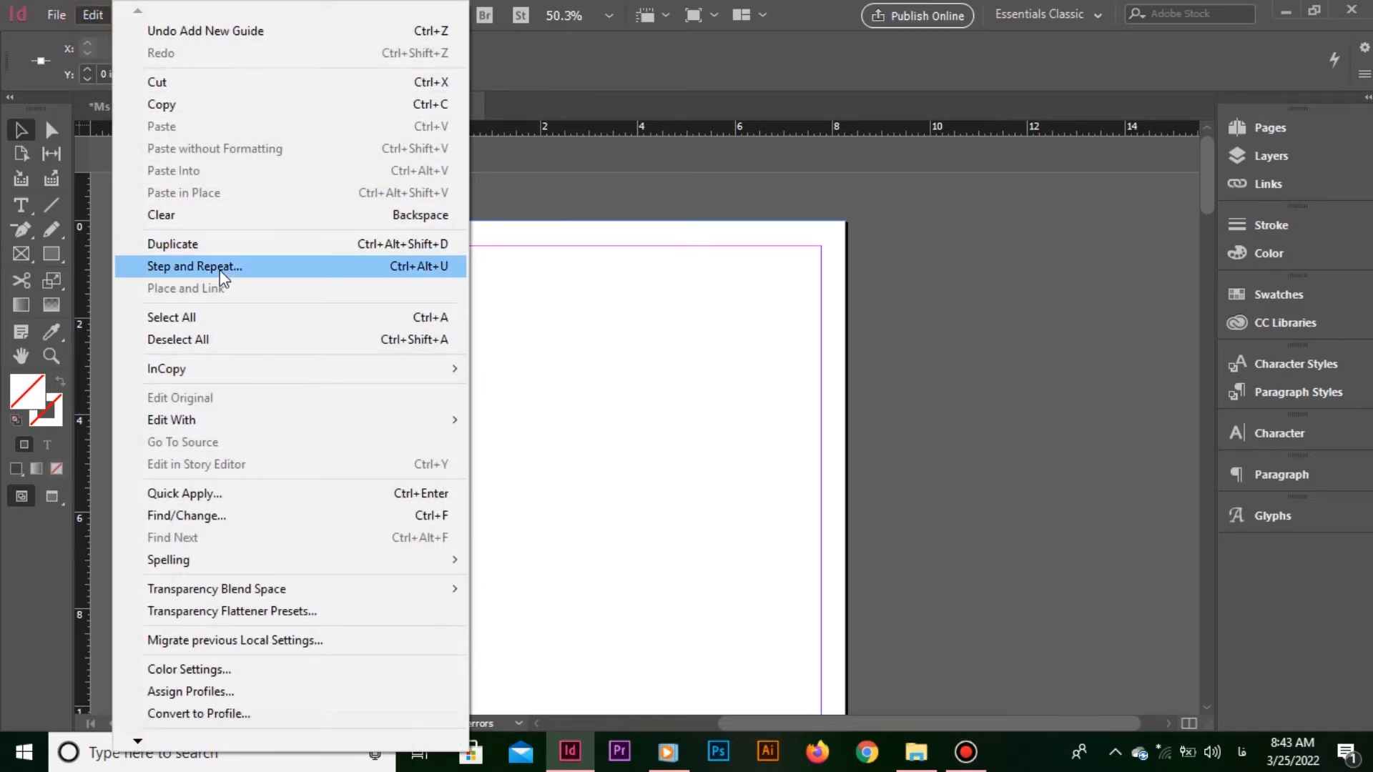
click(427, 276)
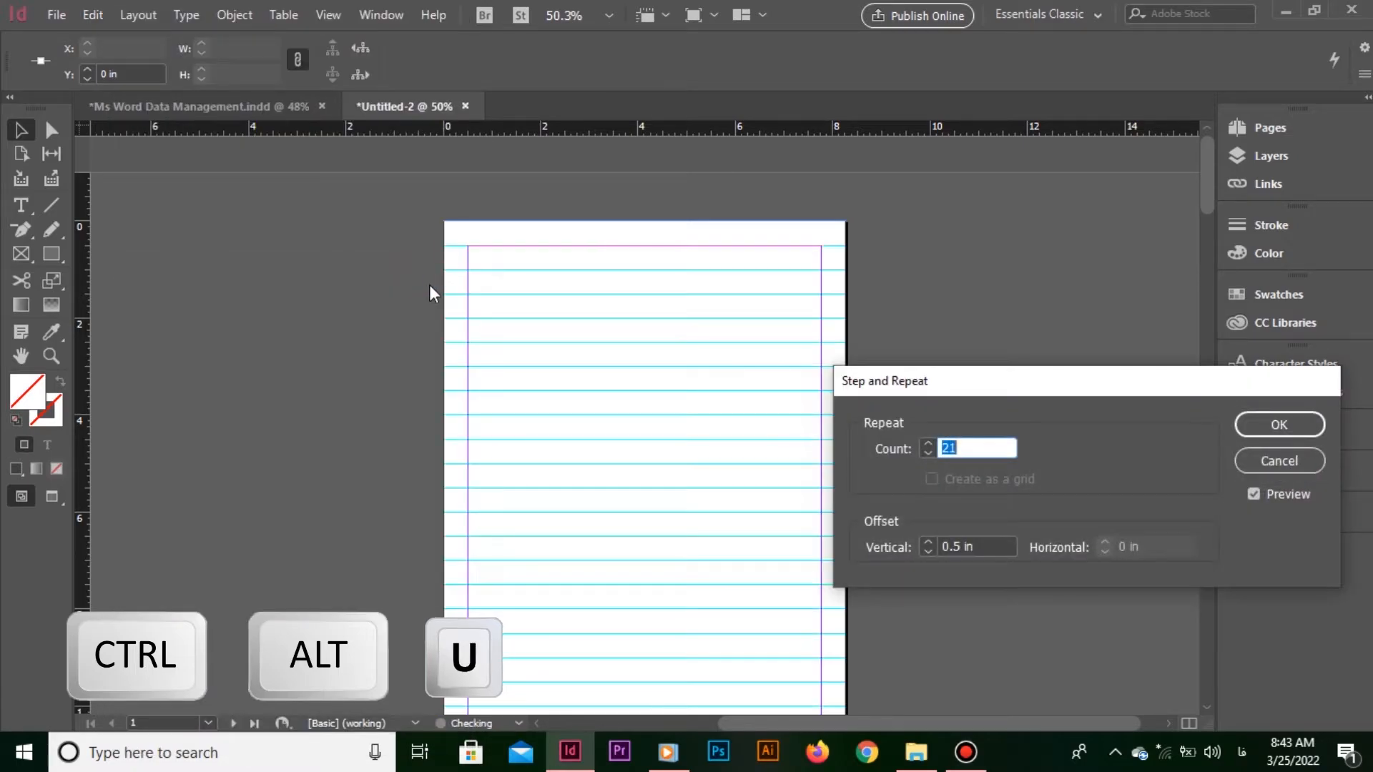
click(1267, 494)
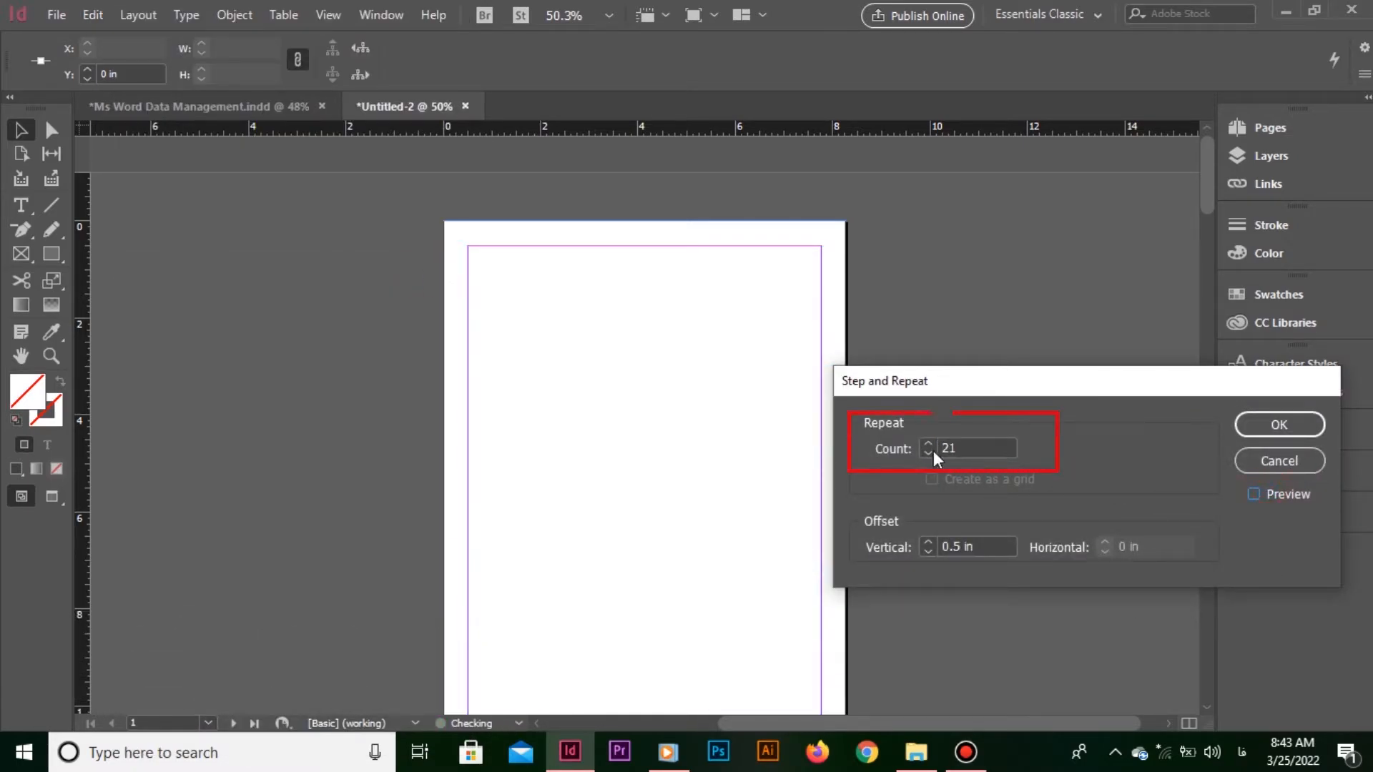
click(974, 451)
double_click(974, 451)
click(1012, 449)
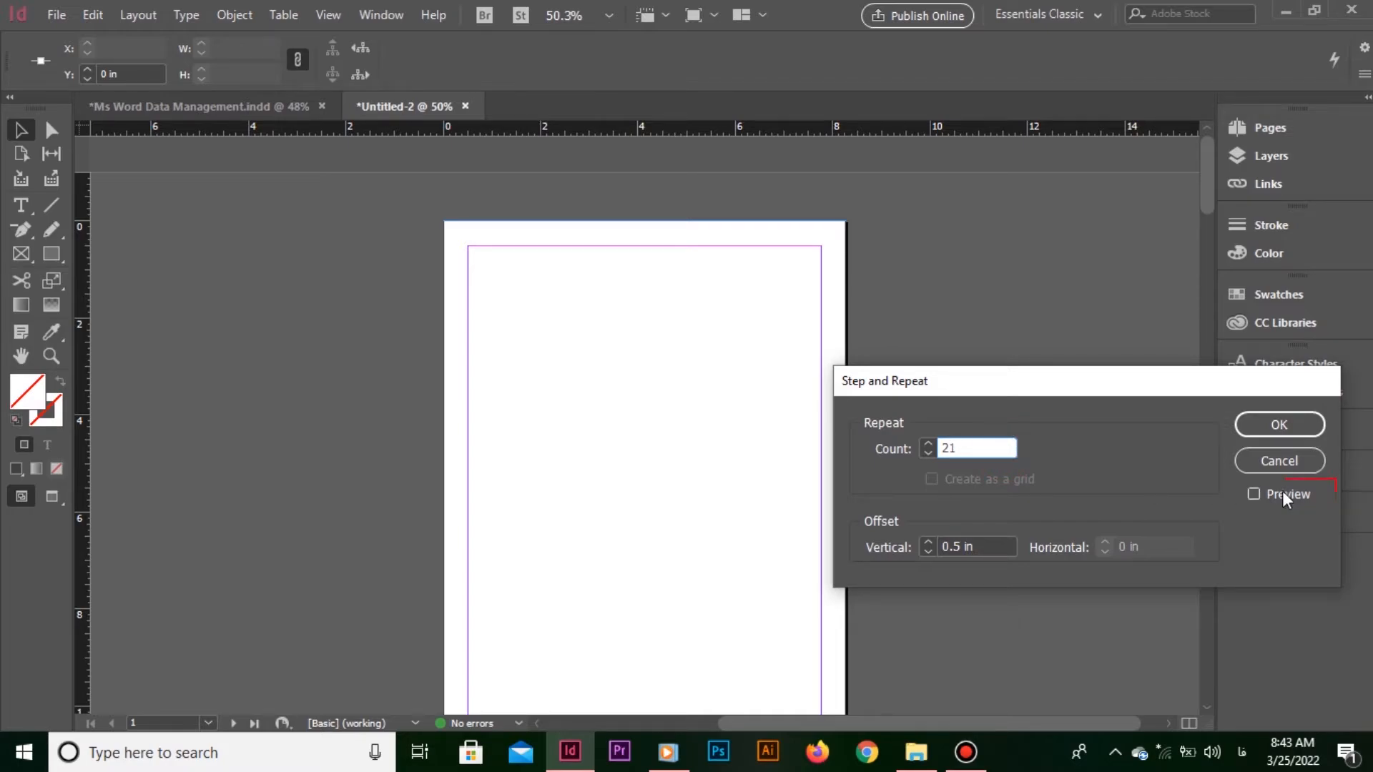
click(1254, 494)
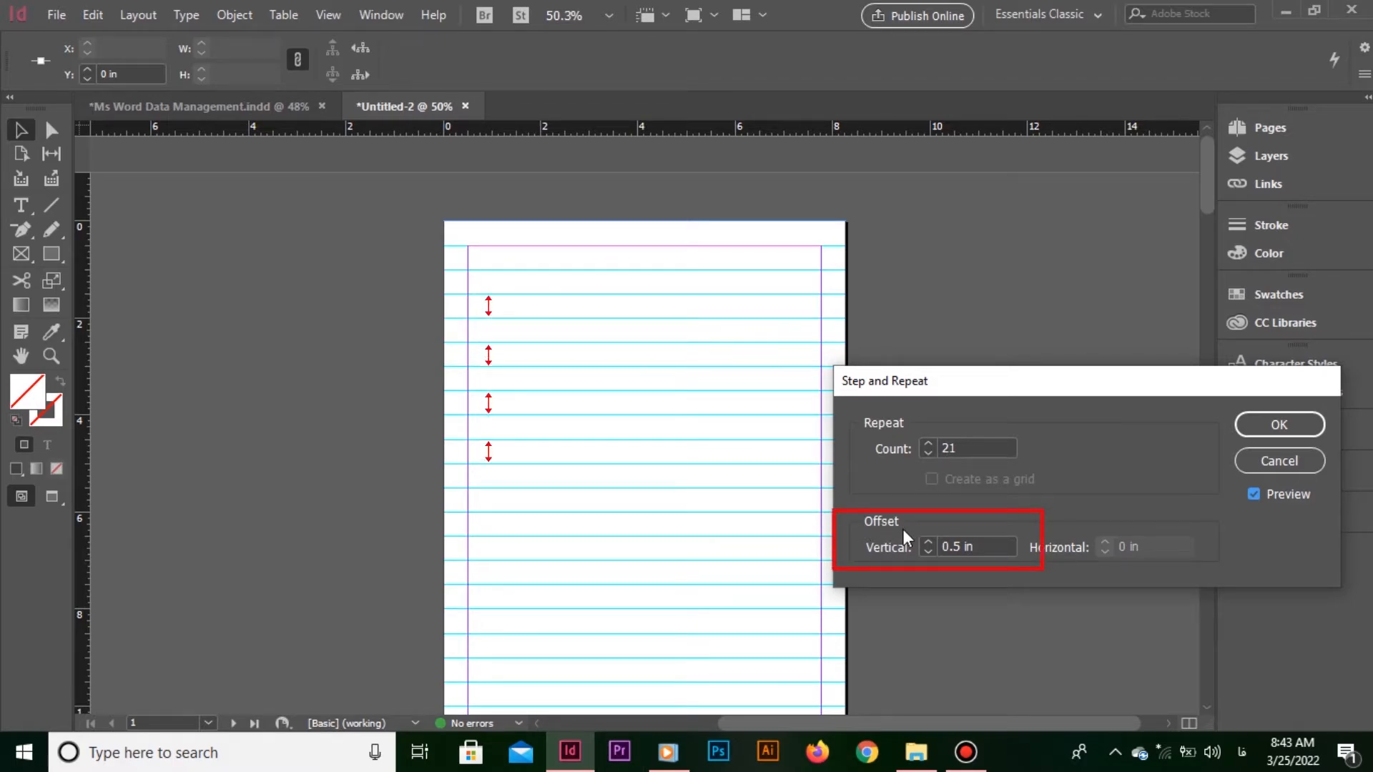
Step: Set the guide's repeat count to 25 and the vertical offset to 0.4 in
click(973, 546)
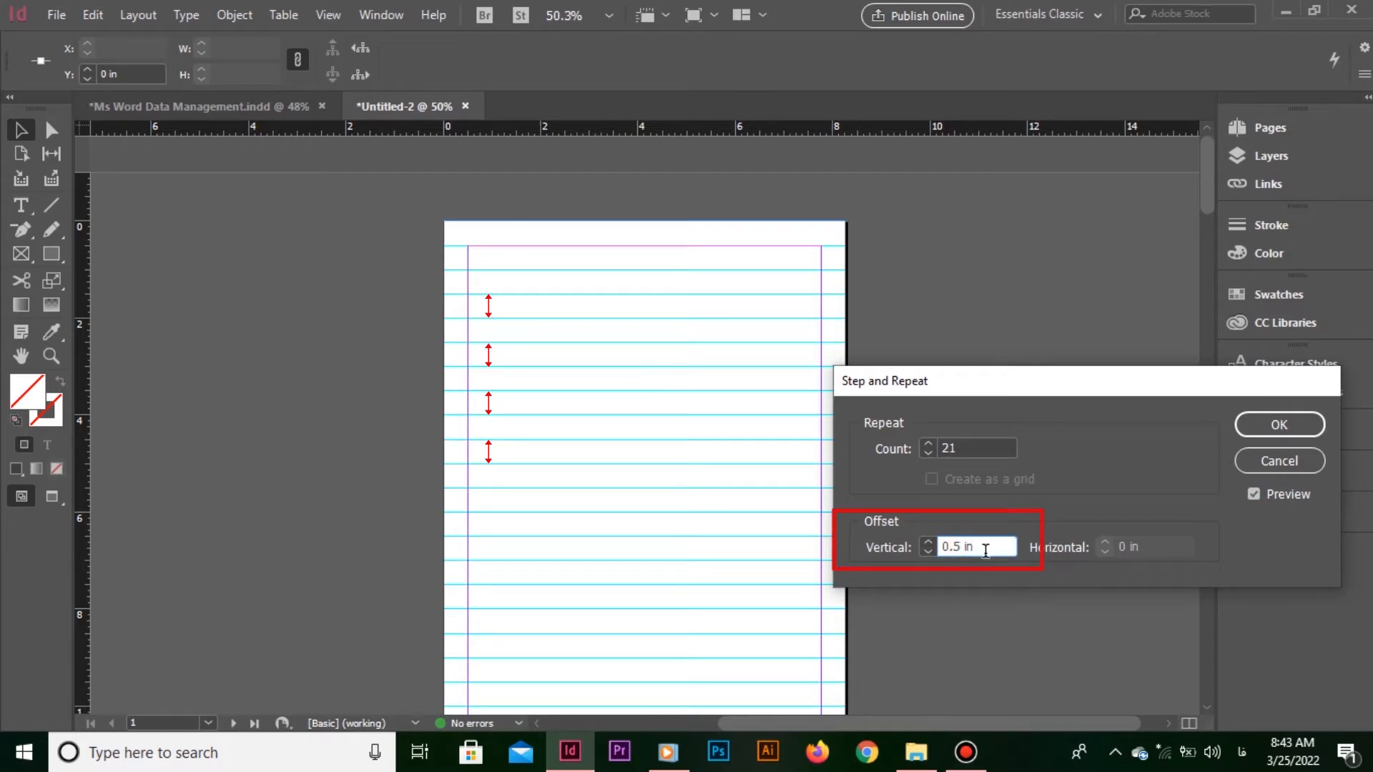
drag(981, 545, 924, 549)
click(994, 546)
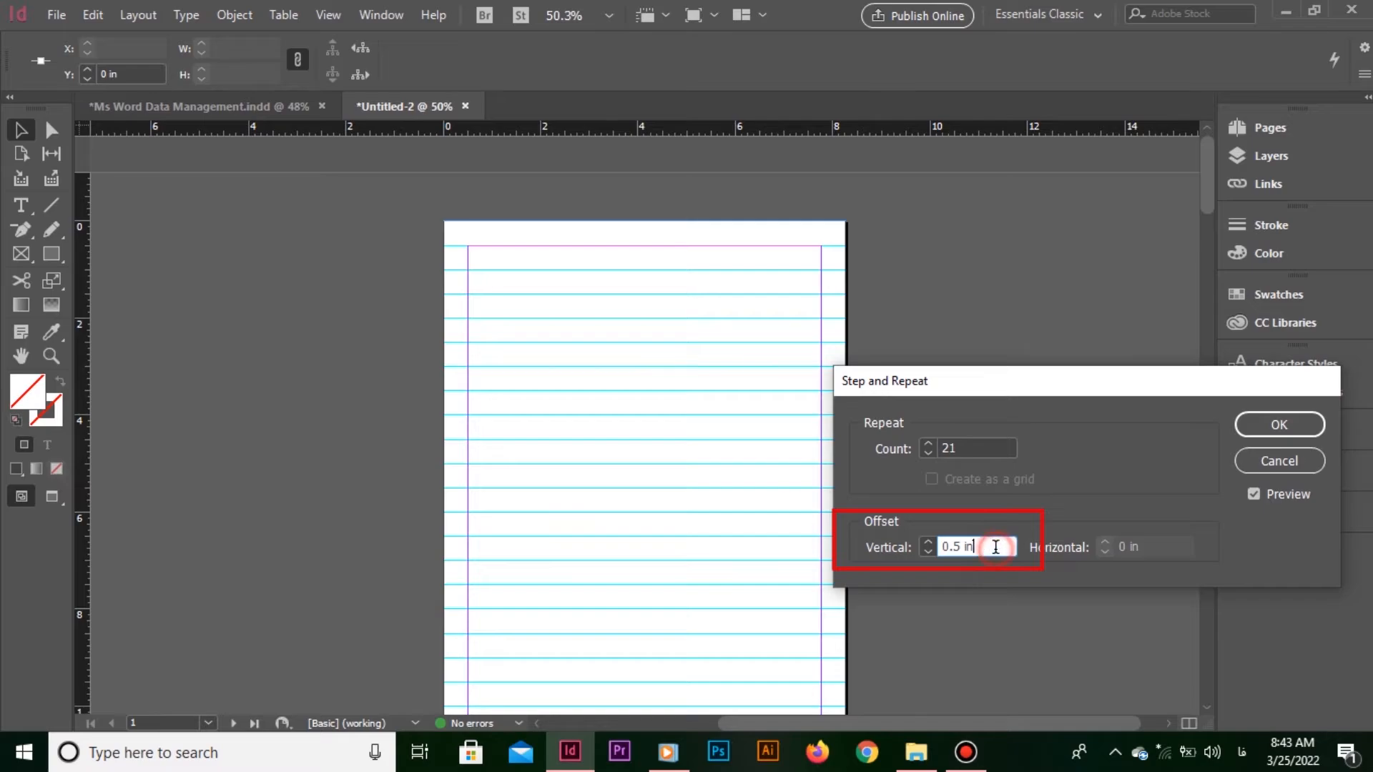
click(927, 443)
click(928, 444)
click(927, 444)
click(927, 444)
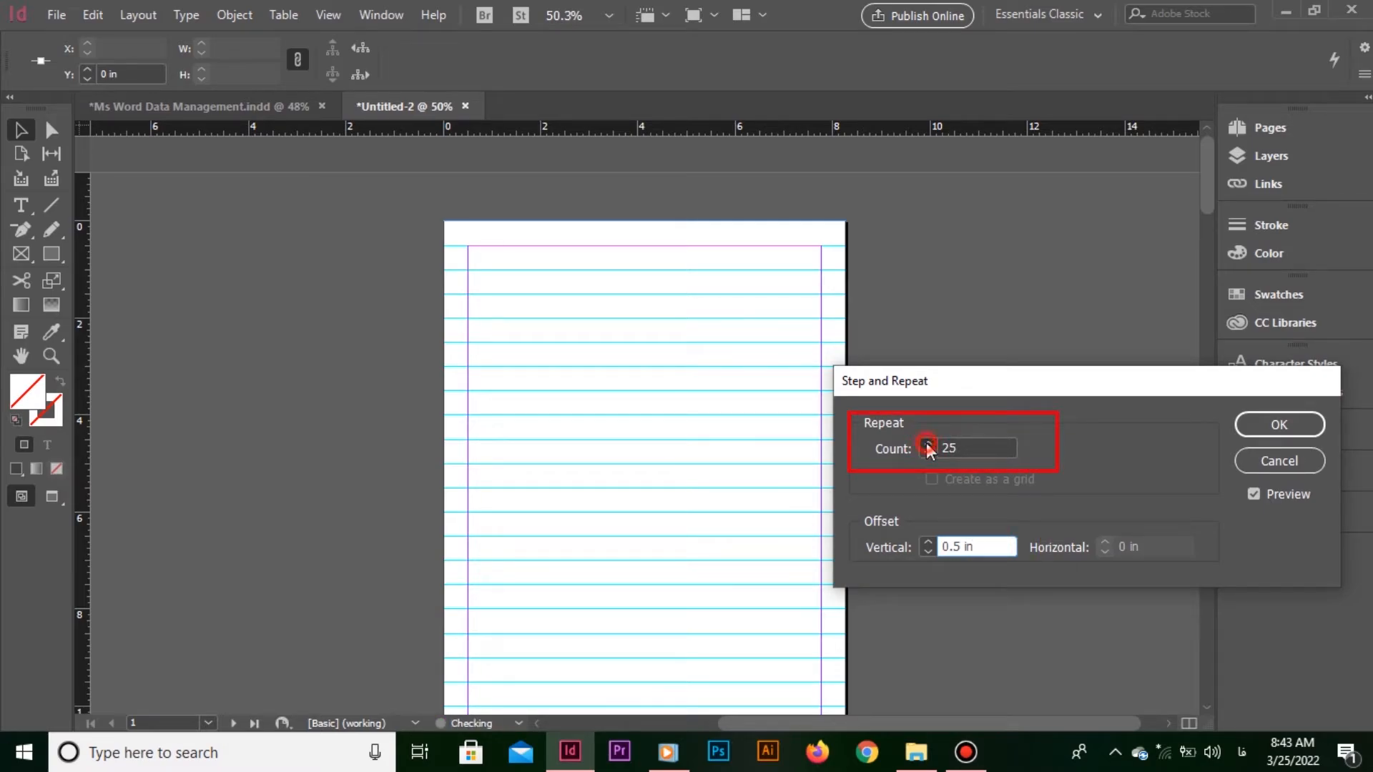
click(997, 445)
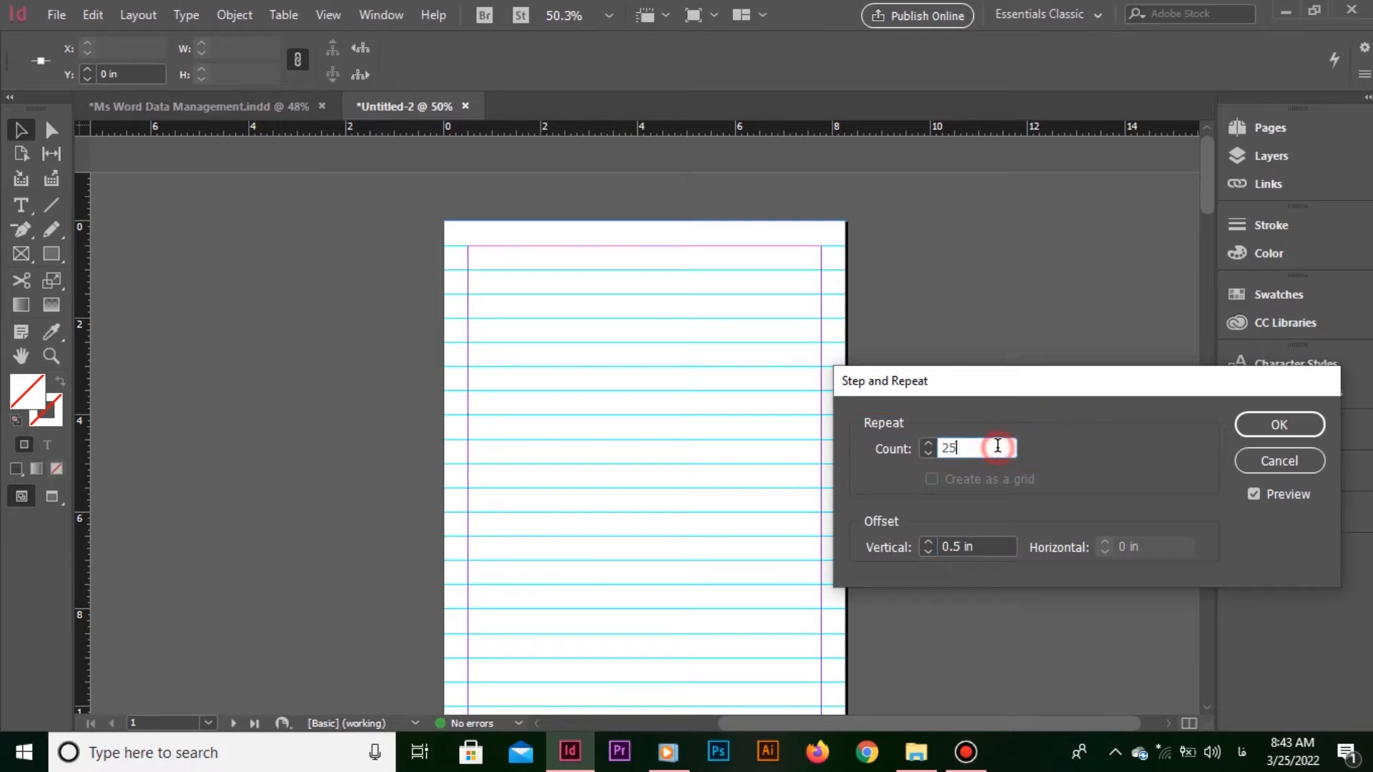
double_click(958, 546)
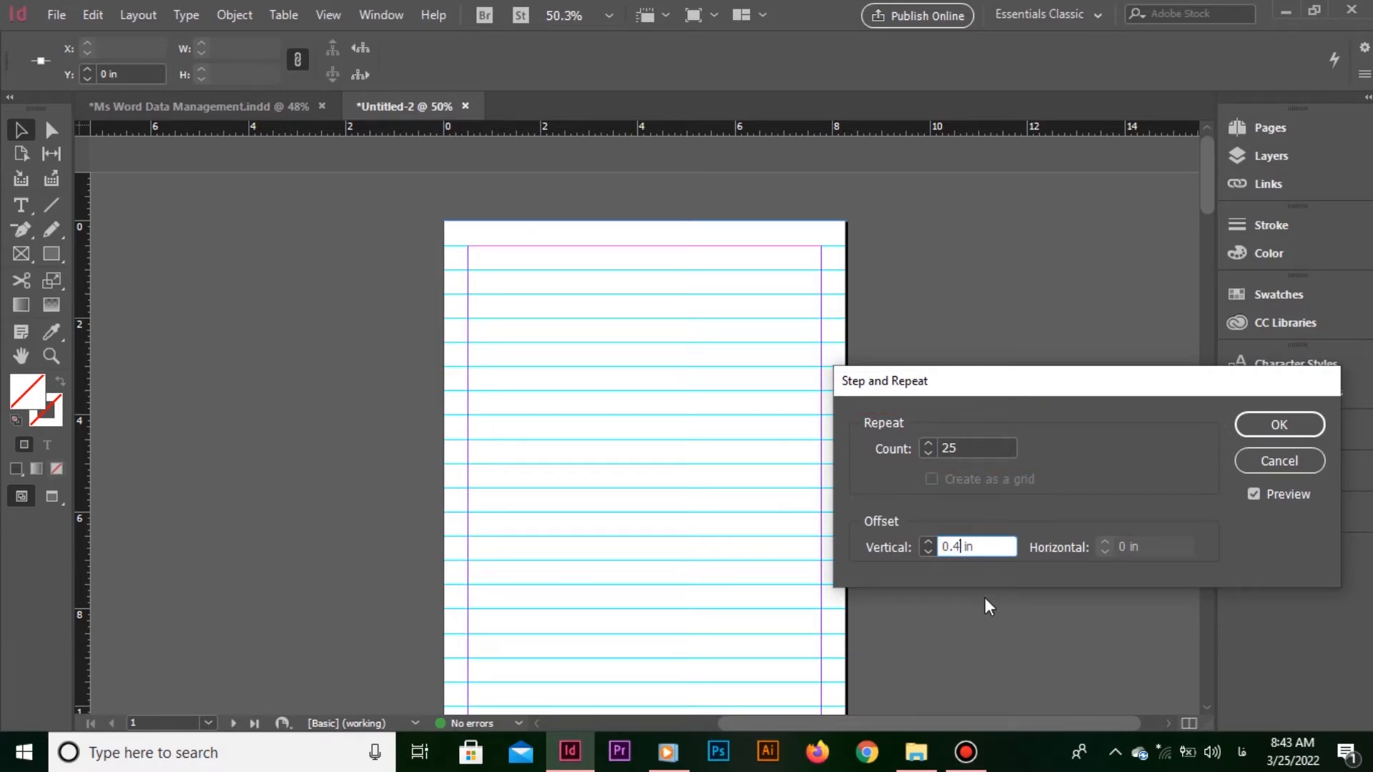
click(988, 443)
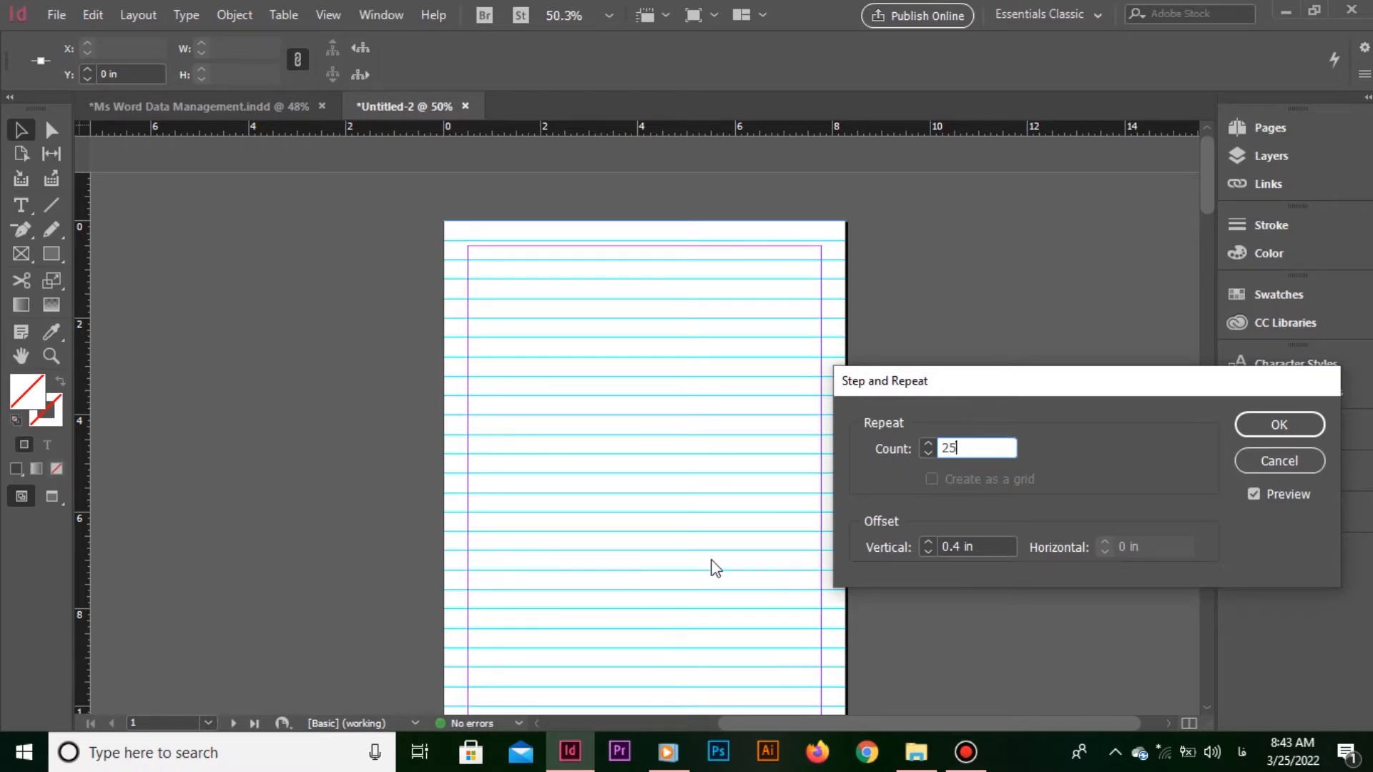
Step: Raise the repeat count to 30 for the horizontal guide and apply Step and Repeat
click(987, 547)
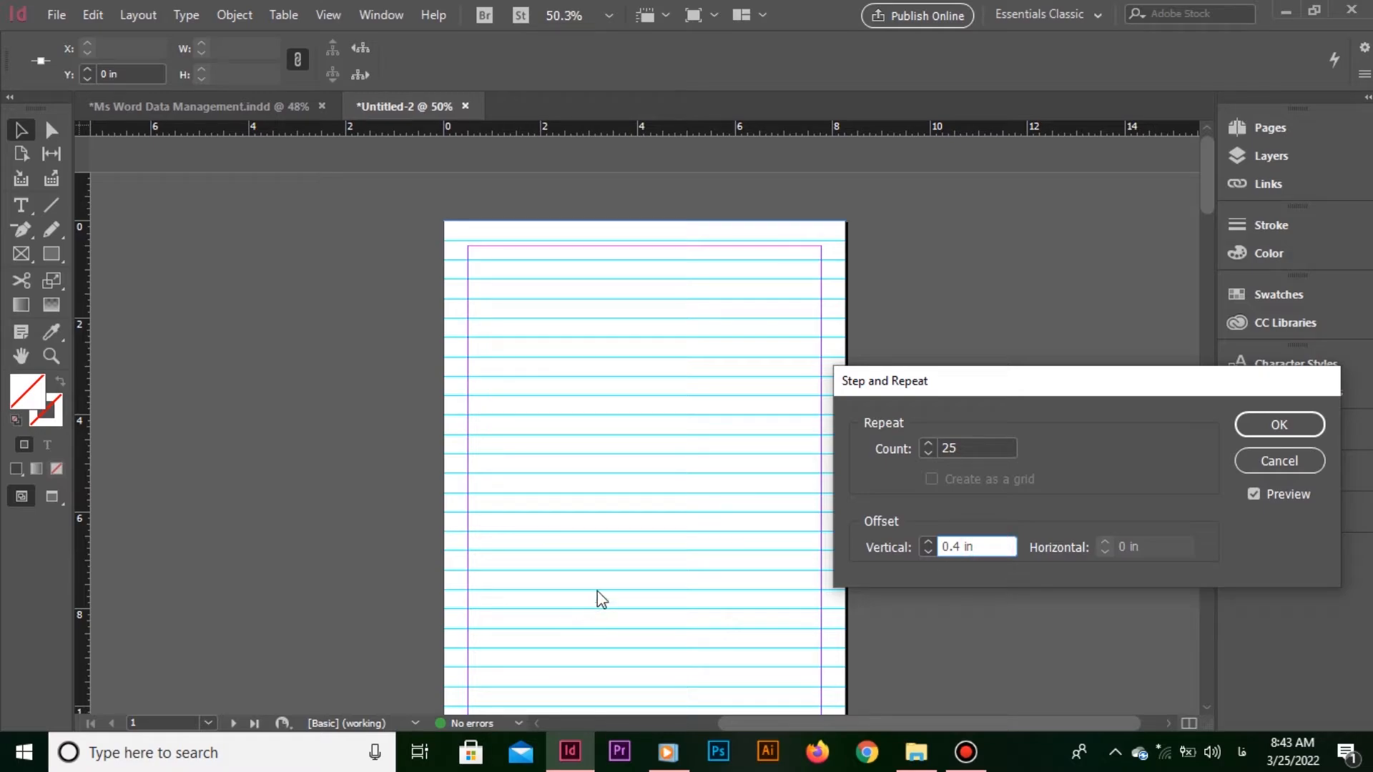
click(968, 451)
click(928, 444)
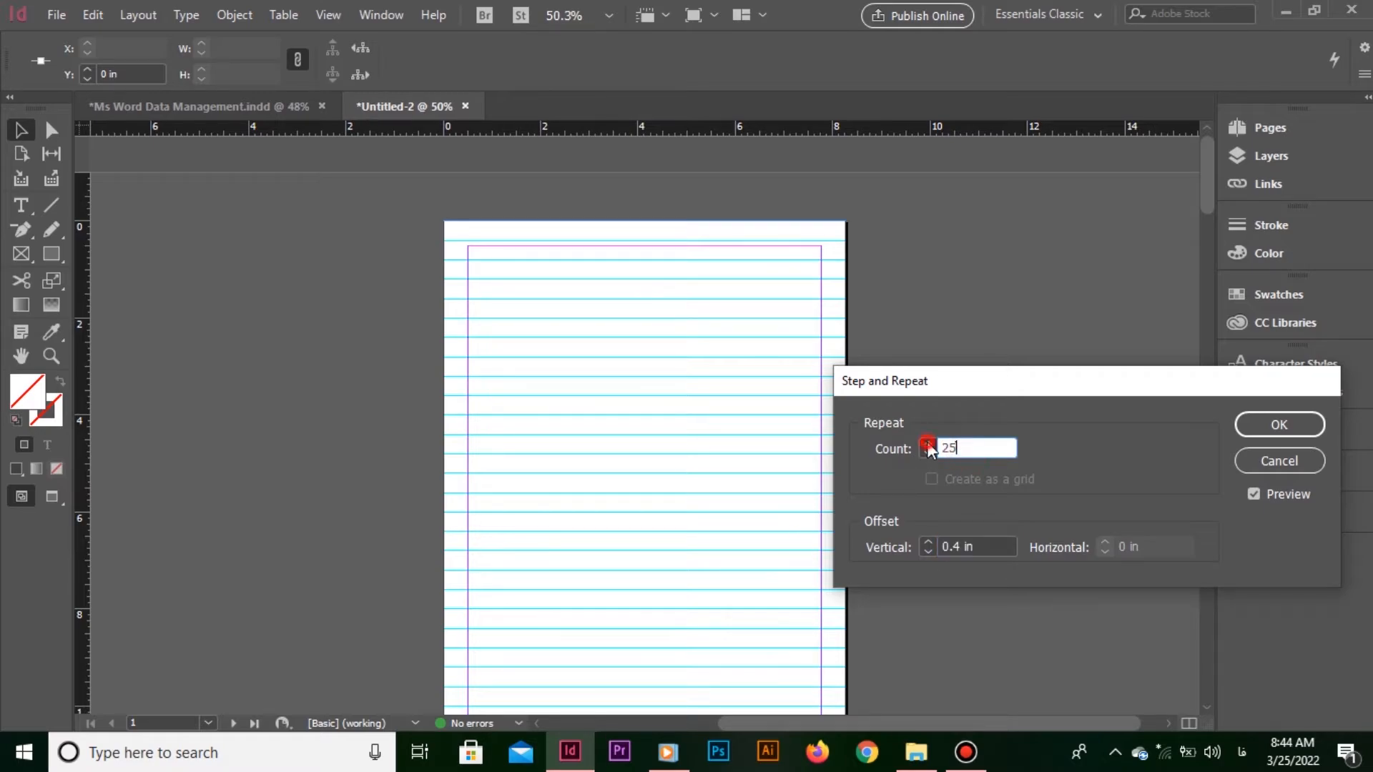
click(927, 444)
click(928, 444)
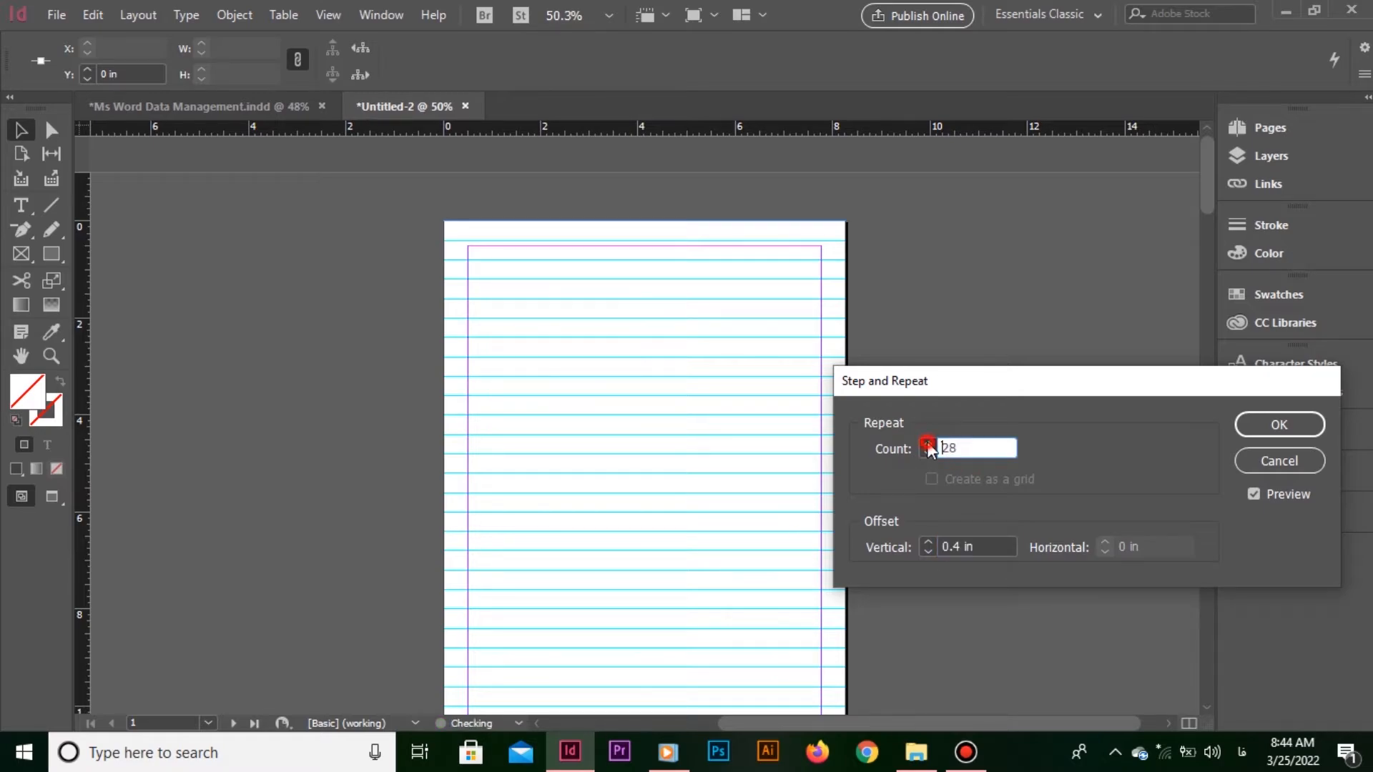
double_click(980, 446)
text(30)
key(Return)
scroll(612, 307, down, 1)
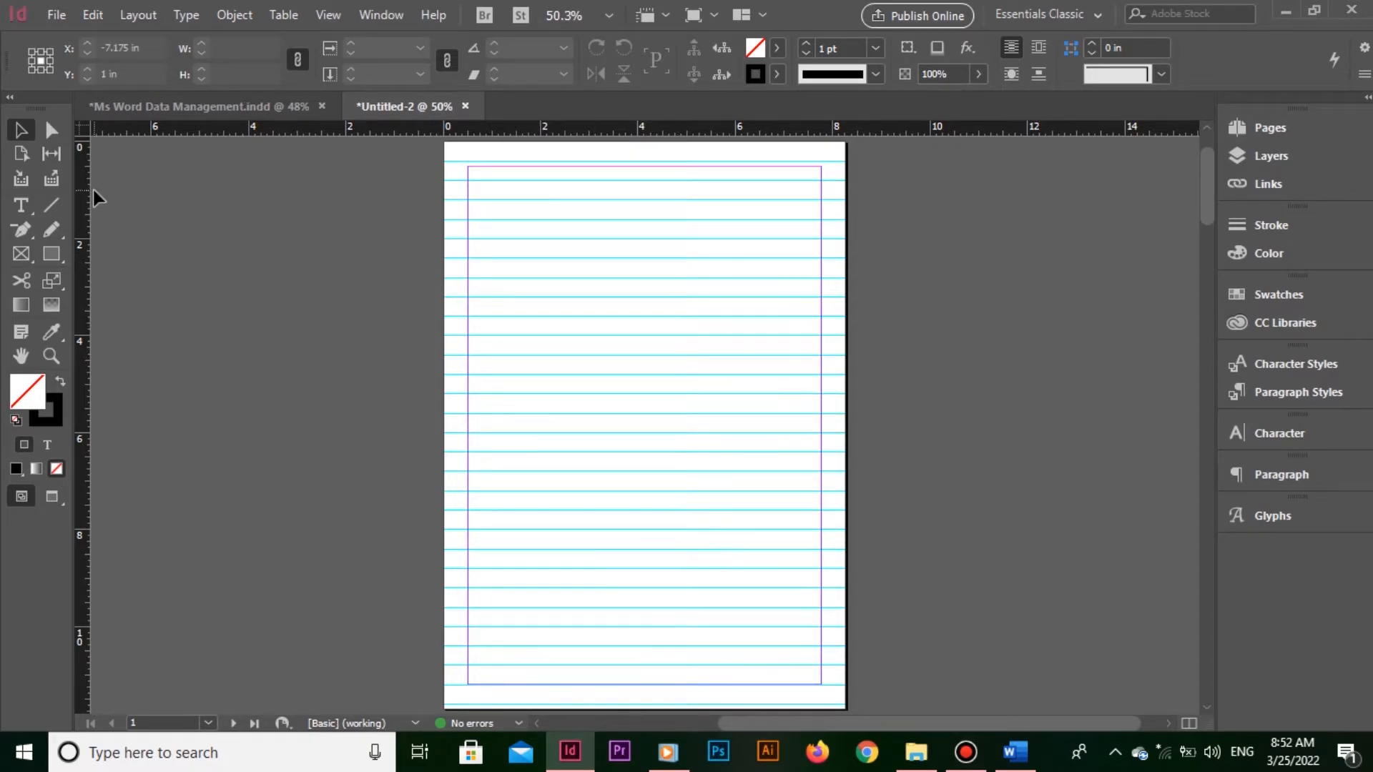
Step: Add a vertical page guide at 0.5 in on the left margin and open Step and Repeat for it
drag(83, 187, 466, 247)
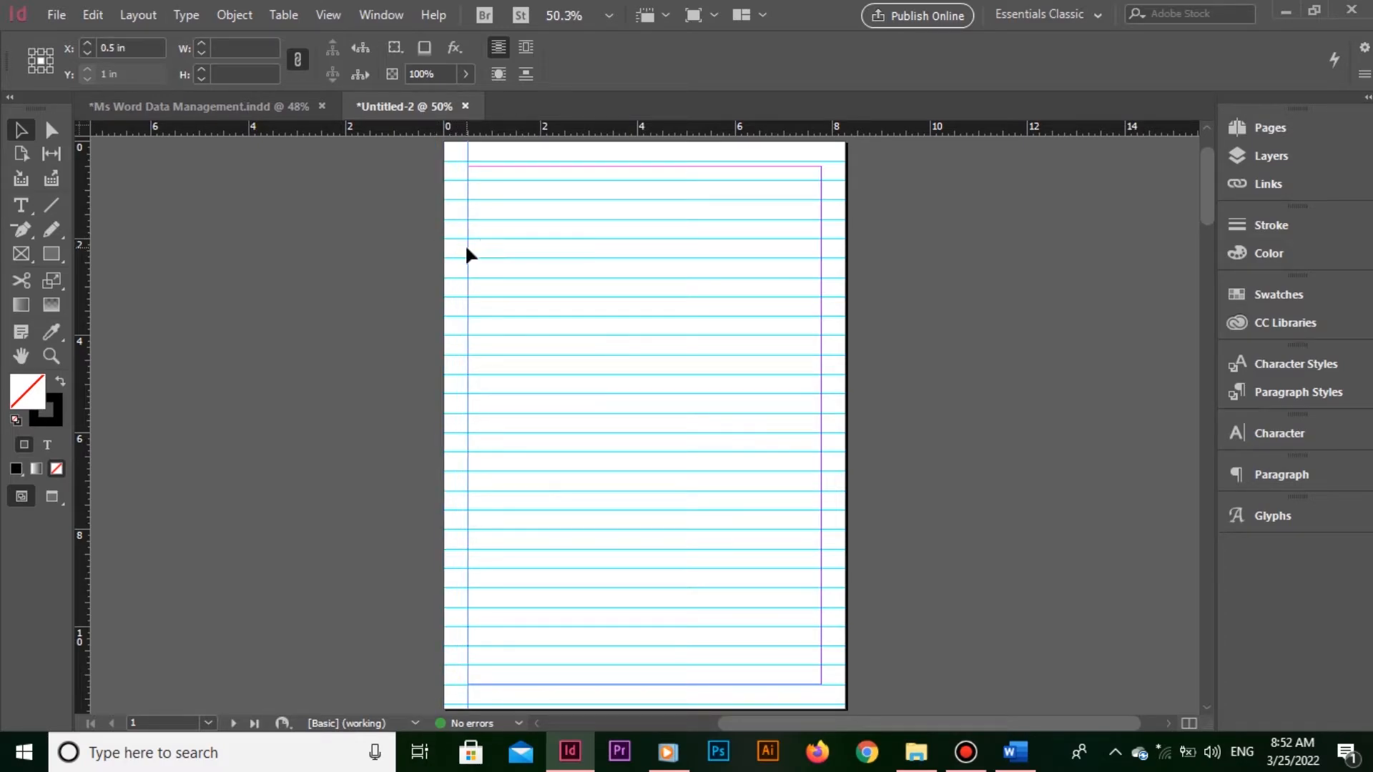
click(93, 14)
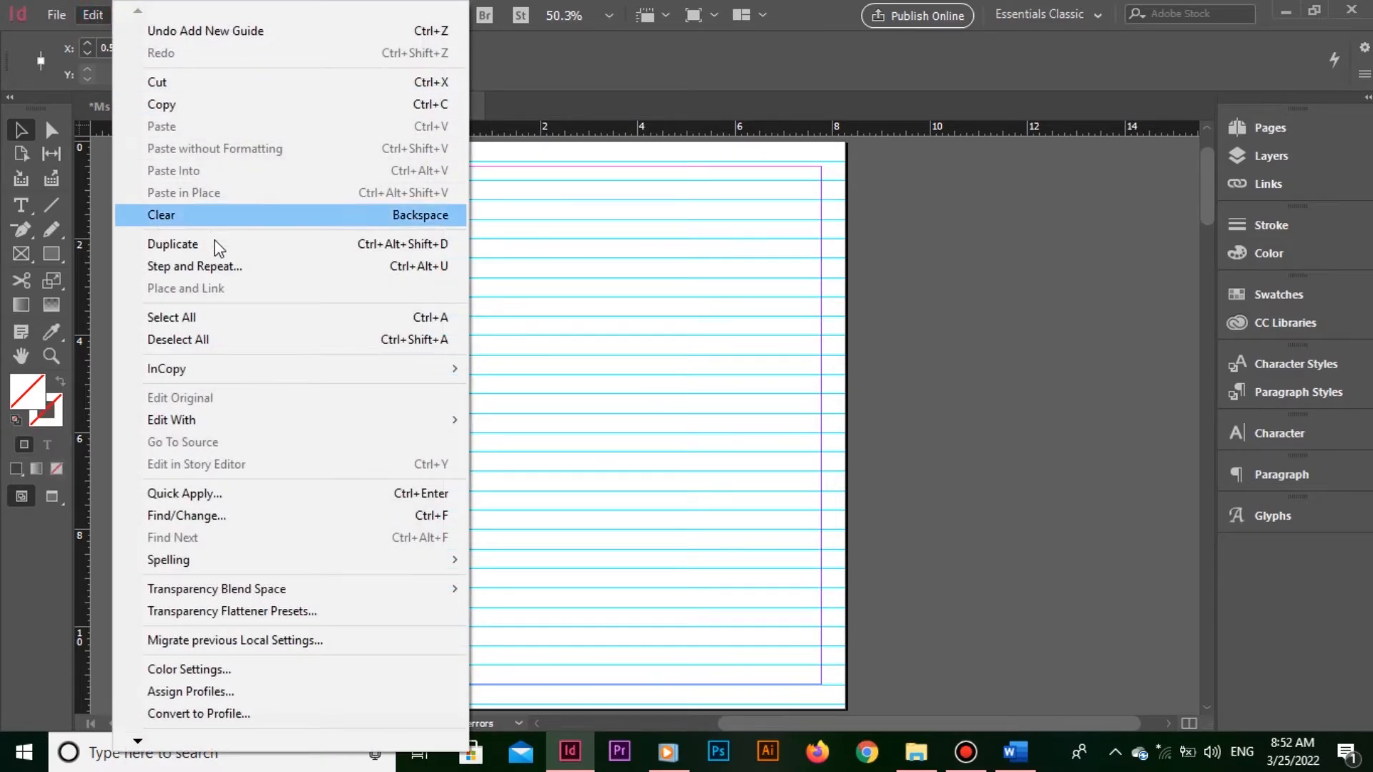
click(214, 267)
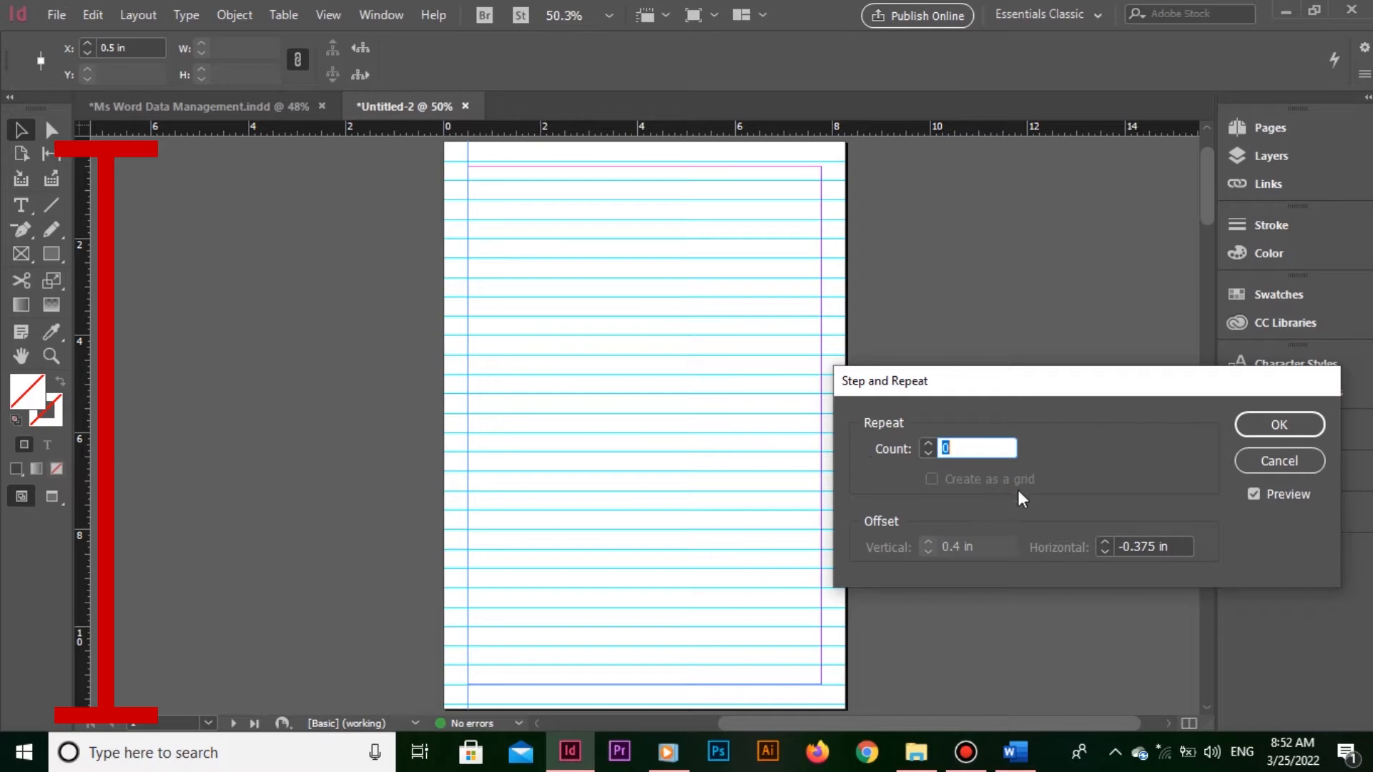
Step: Increase the vertical guide's repeat count to 12
click(933, 443)
click(933, 444)
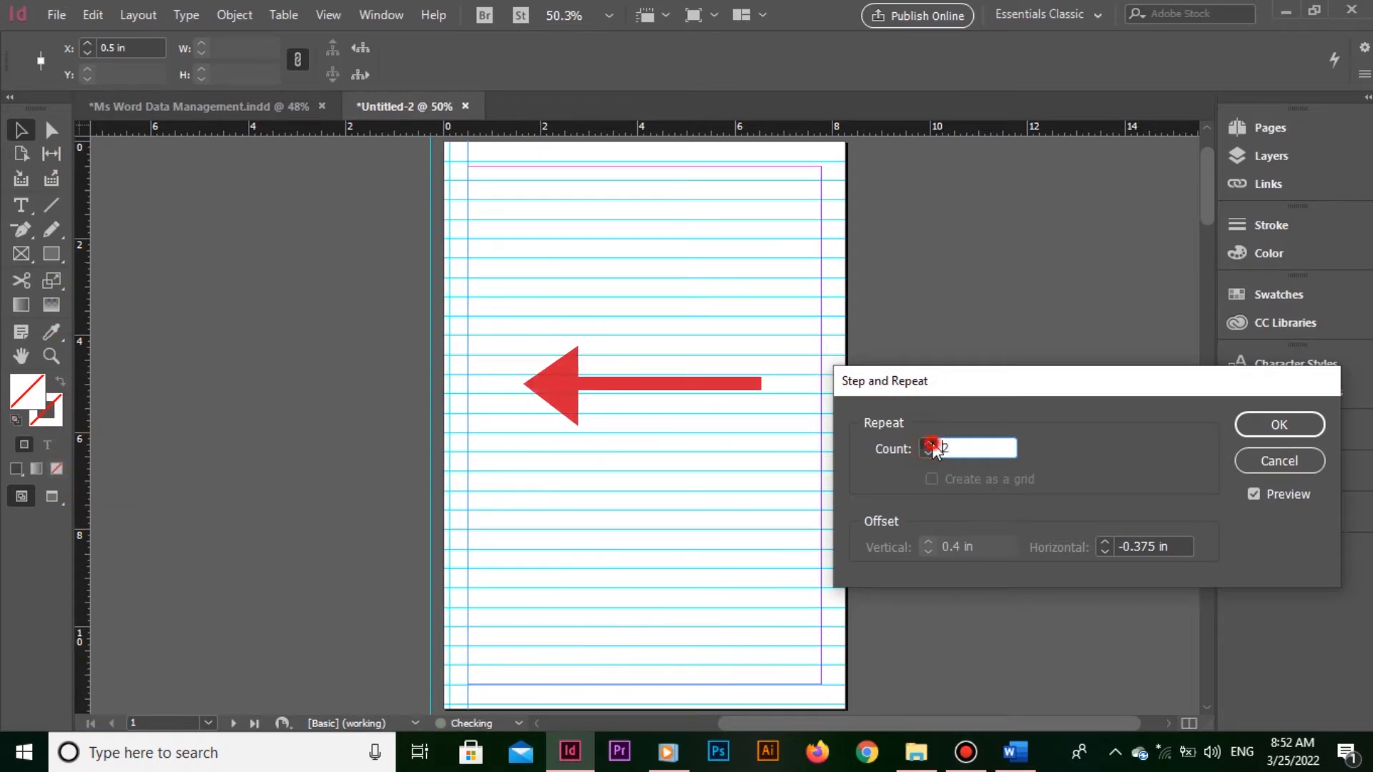
click(932, 443)
click(933, 443)
click(932, 444)
click(931, 443)
click(931, 443)
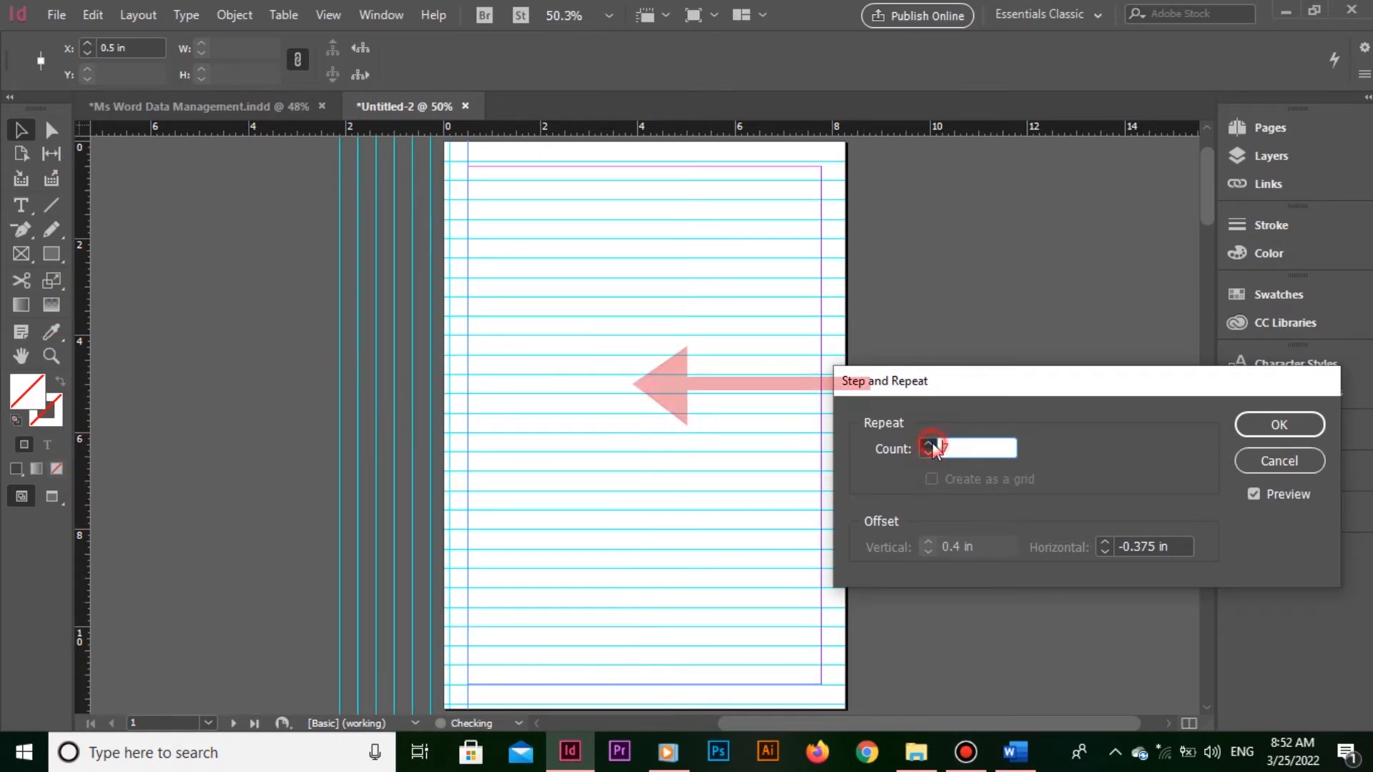
click(931, 443)
click(931, 443)
click(931, 443)
click(930, 443)
click(930, 443)
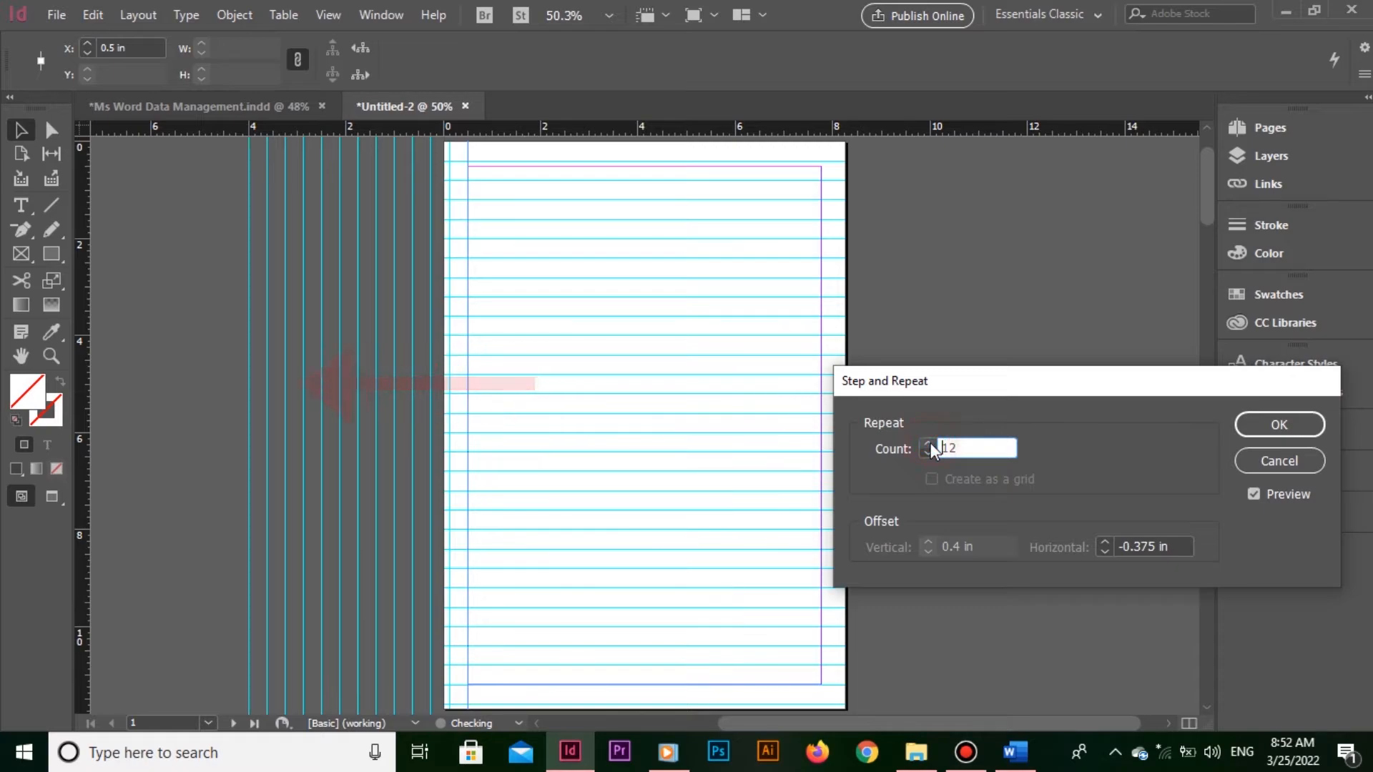
Step: Set the horizontal offset of the vertical guide copies to 0.56 in
double_click(1159, 545)
click(1171, 555)
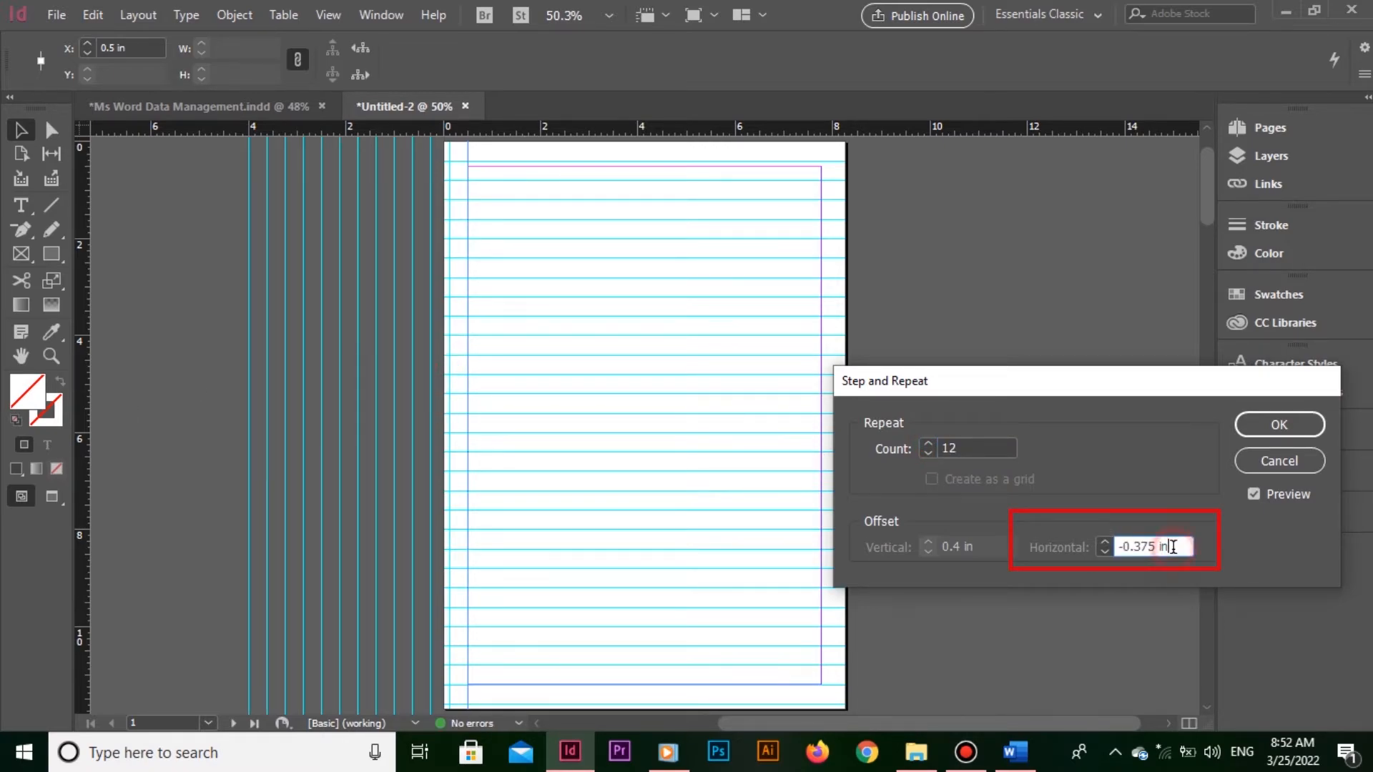
drag(1178, 548, 1074, 555)
text(0.56)
Step: Set the vertical guide's repeat count to 13, apply it, and deselect the new guides
click(974, 449)
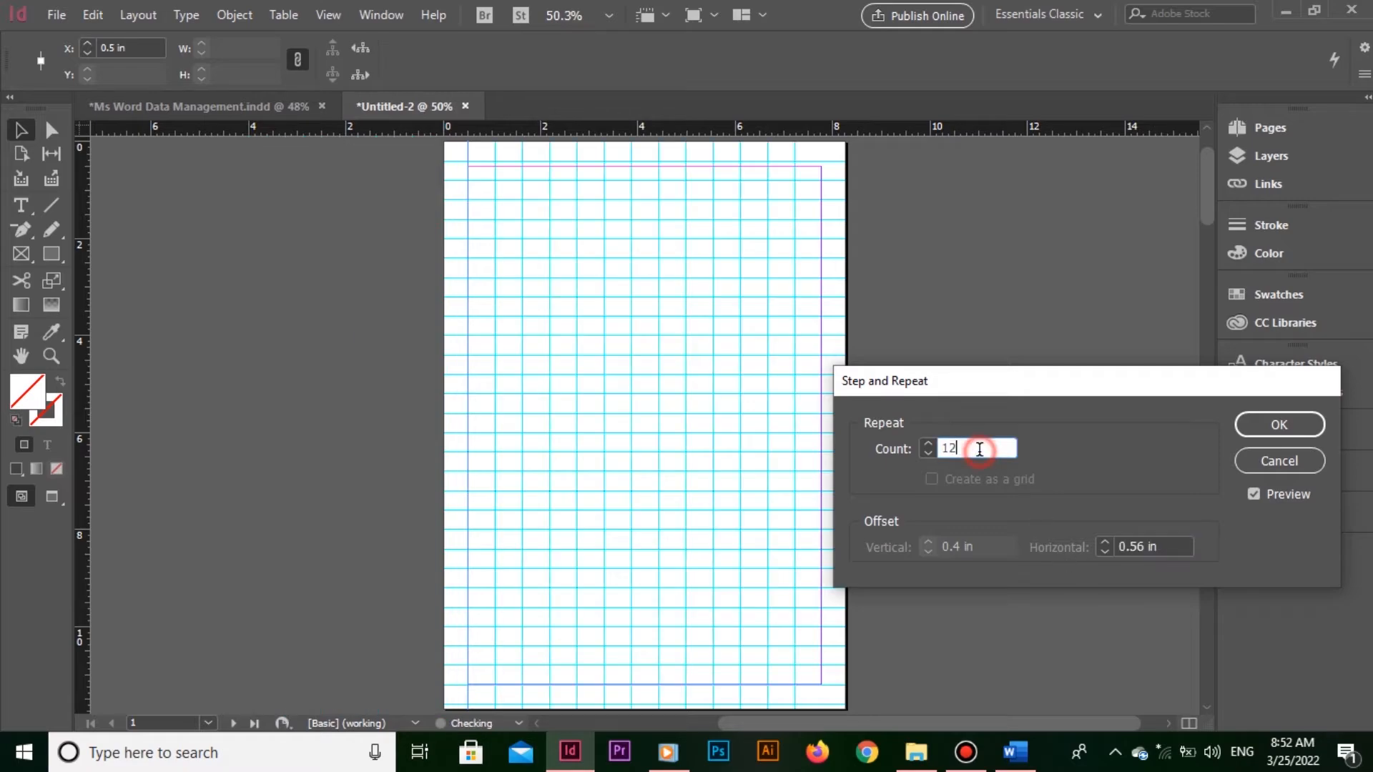
click(926, 443)
click(927, 443)
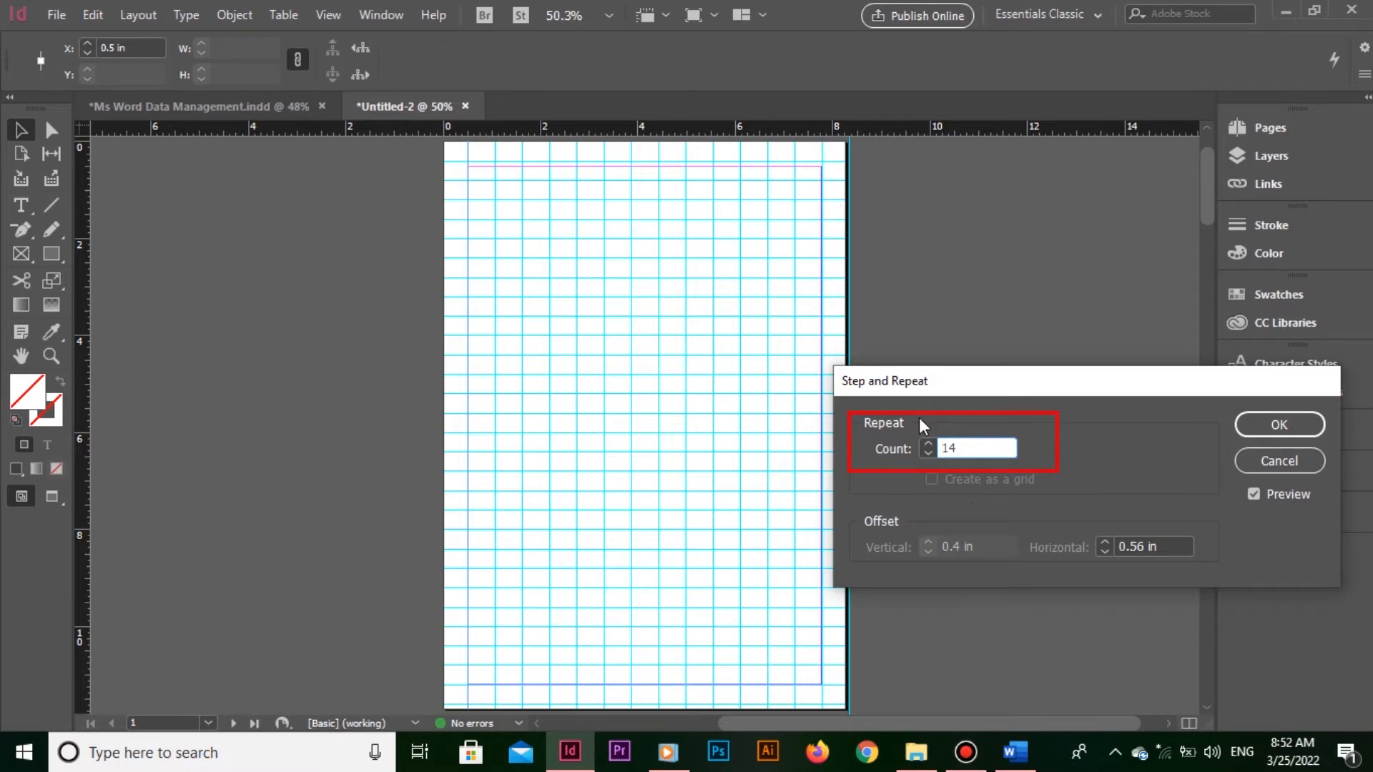
click(928, 453)
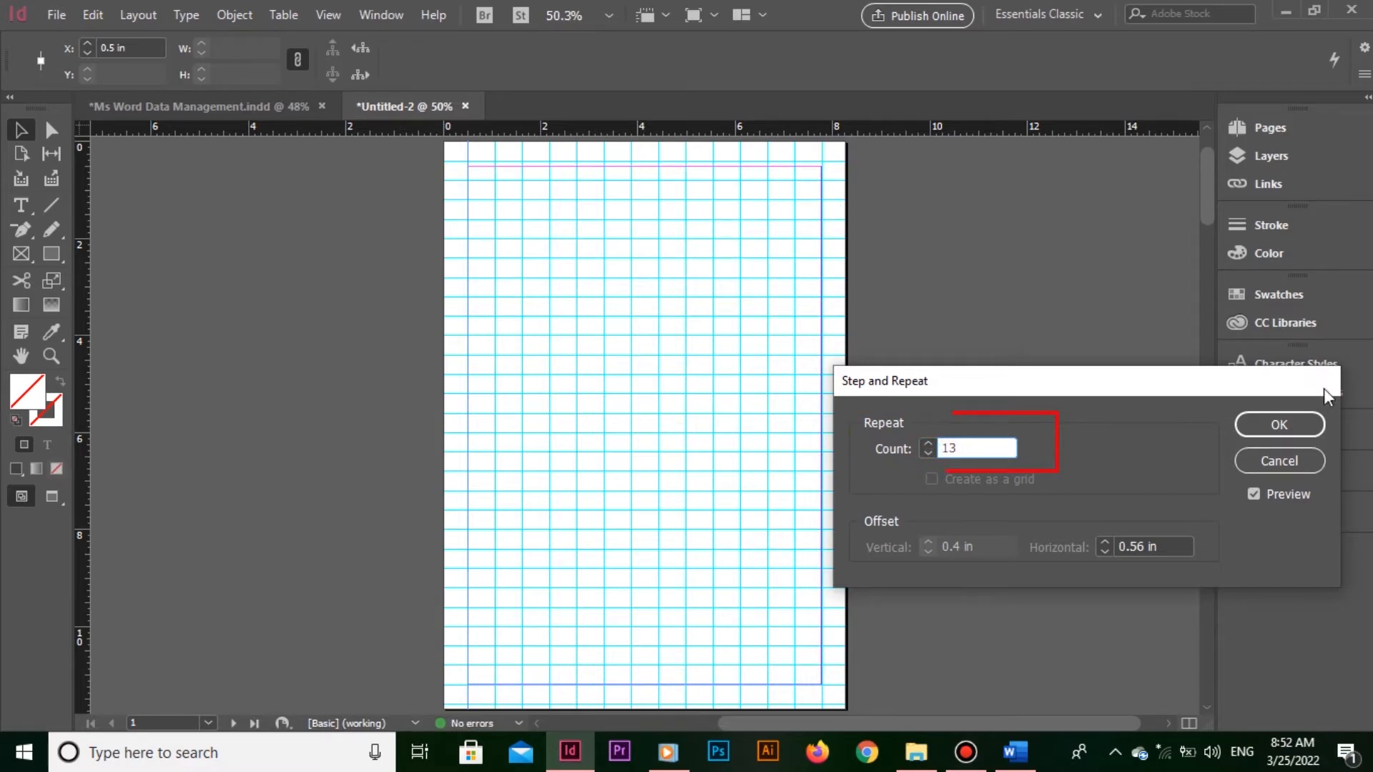
click(1300, 424)
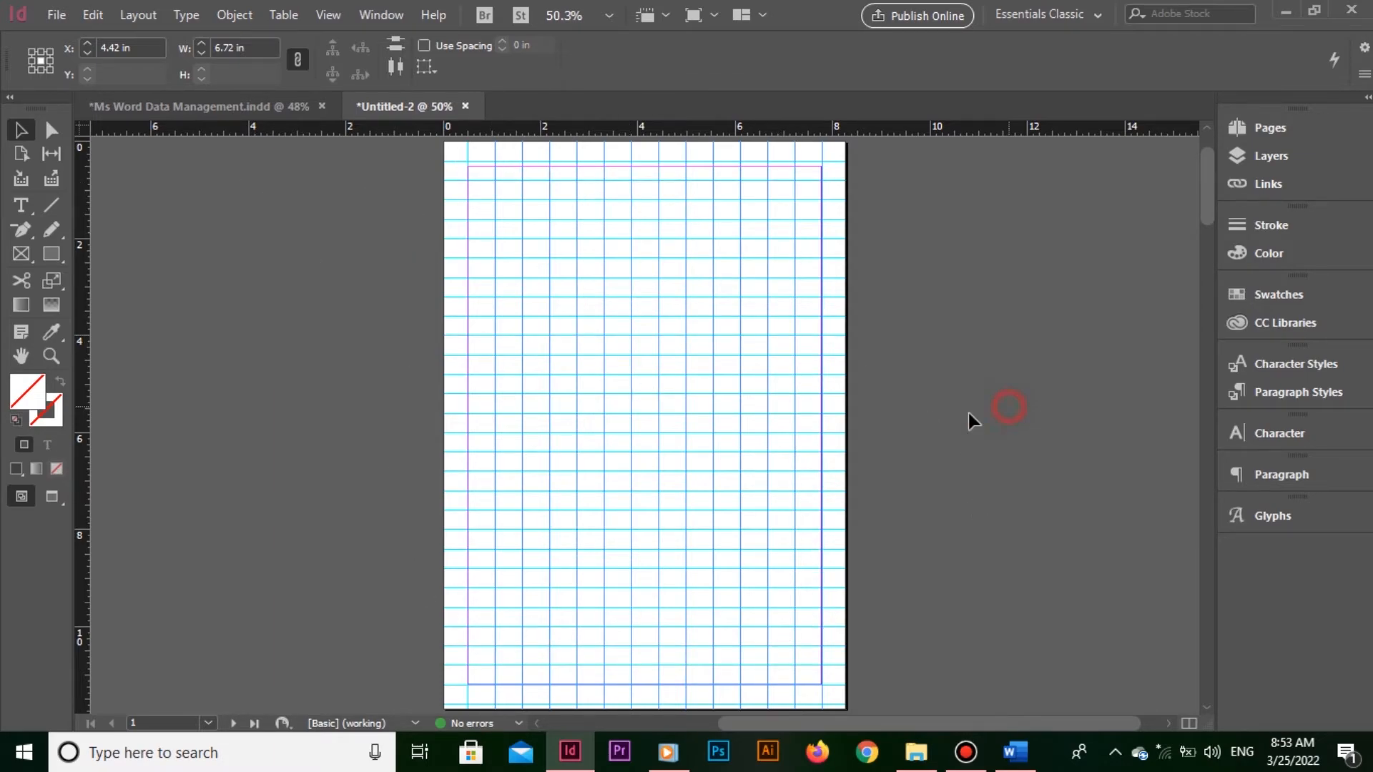
click(1008, 407)
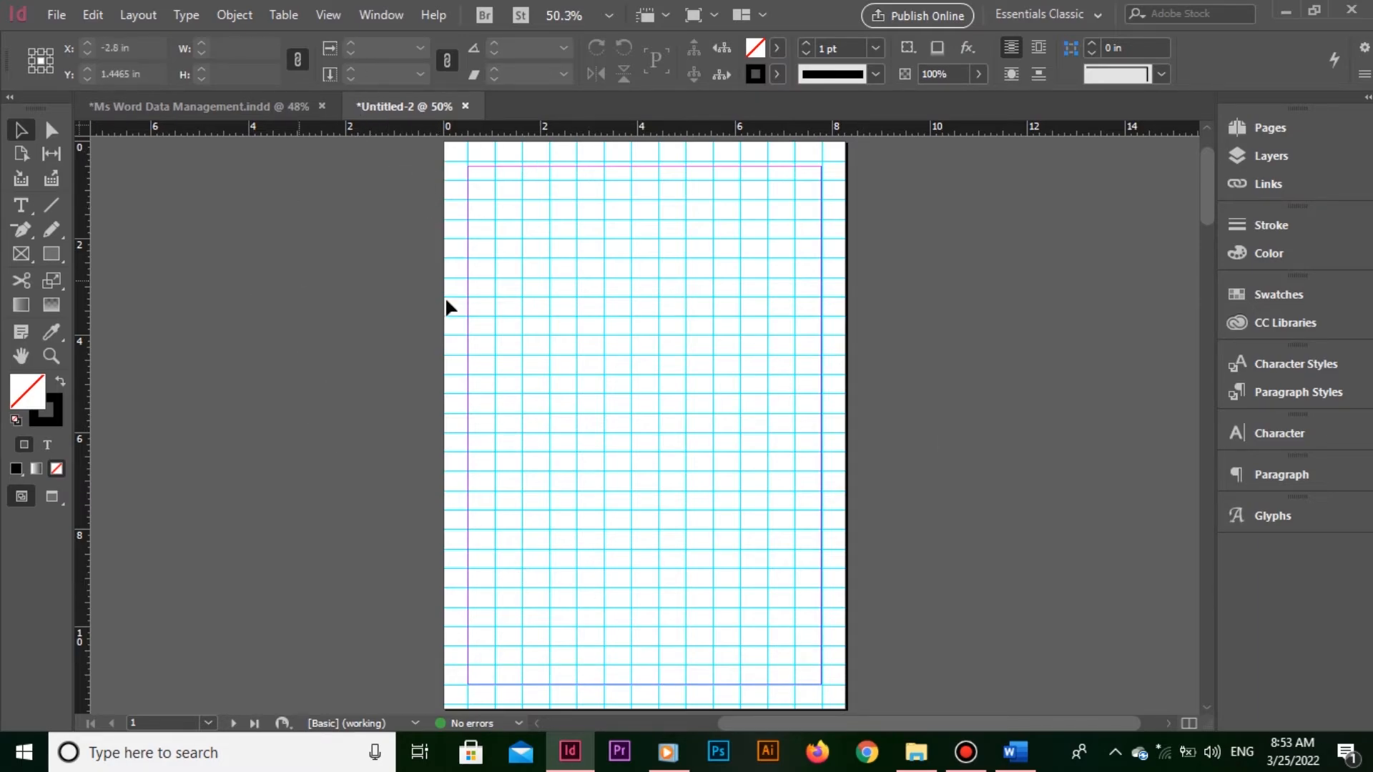
Step: Delete all guides on the spread
click(330, 12)
click(530, 420)
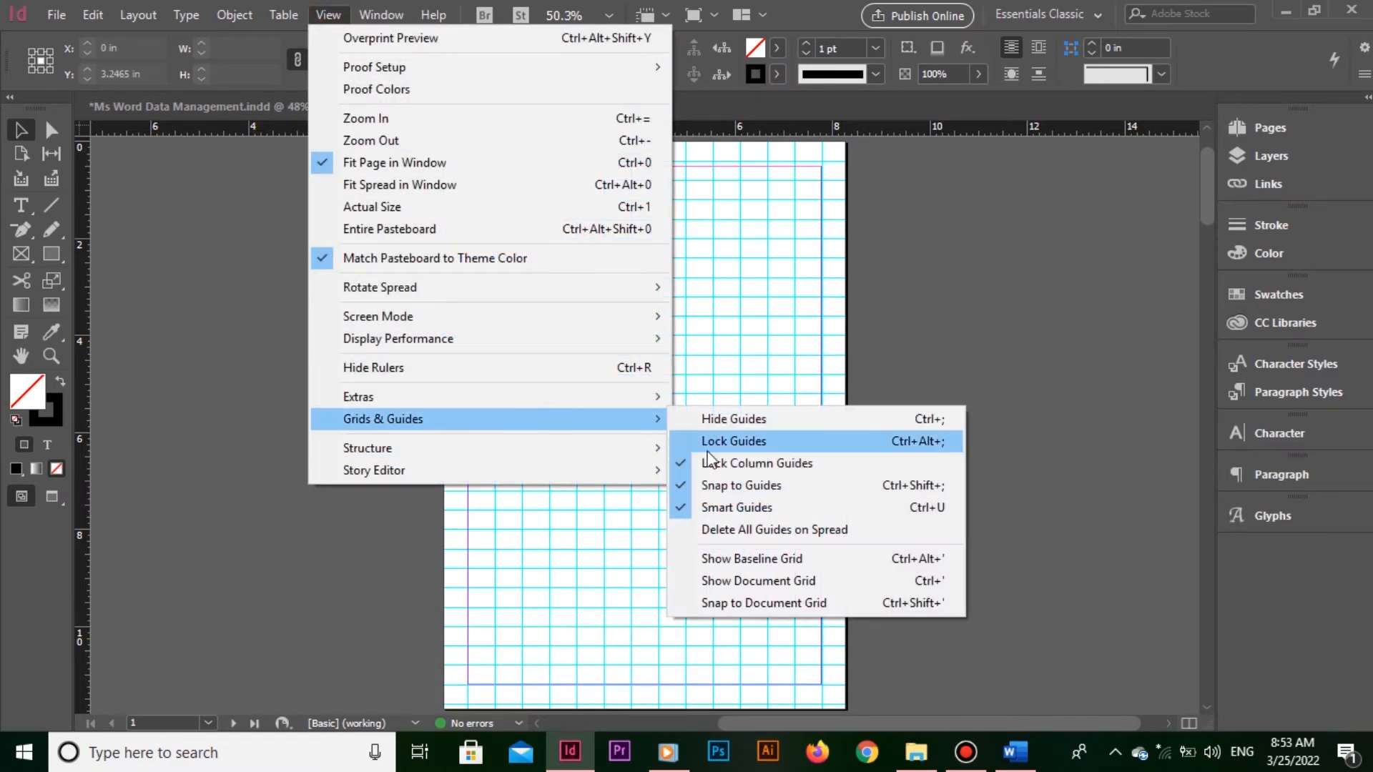
click(819, 531)
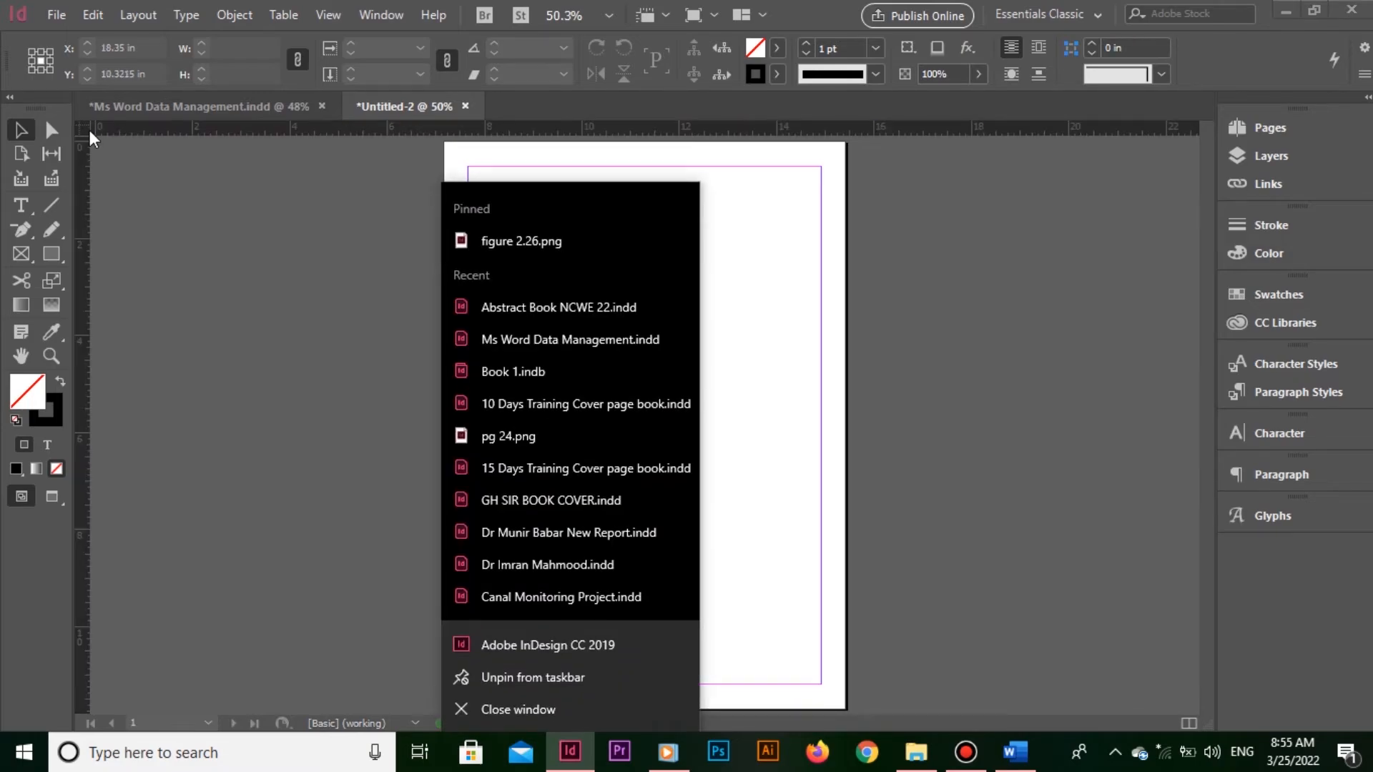
Step: Place a crossing horizontal and vertical guide pair near the page's upper-left corner and open Step and Repeat for both
click(499, 6)
drag(85, 132, 508, 218)
key(ctrl+alt+u)
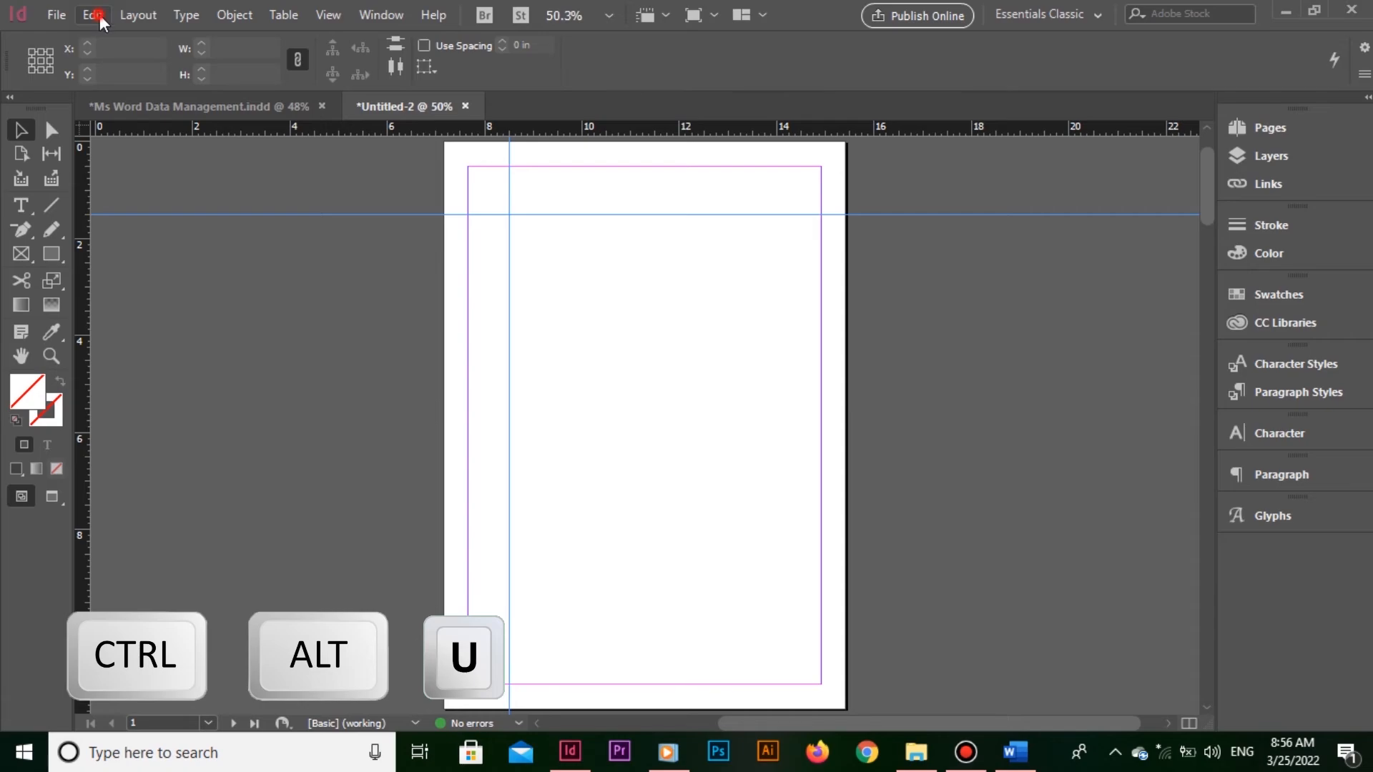
click(99, 15)
click(237, 268)
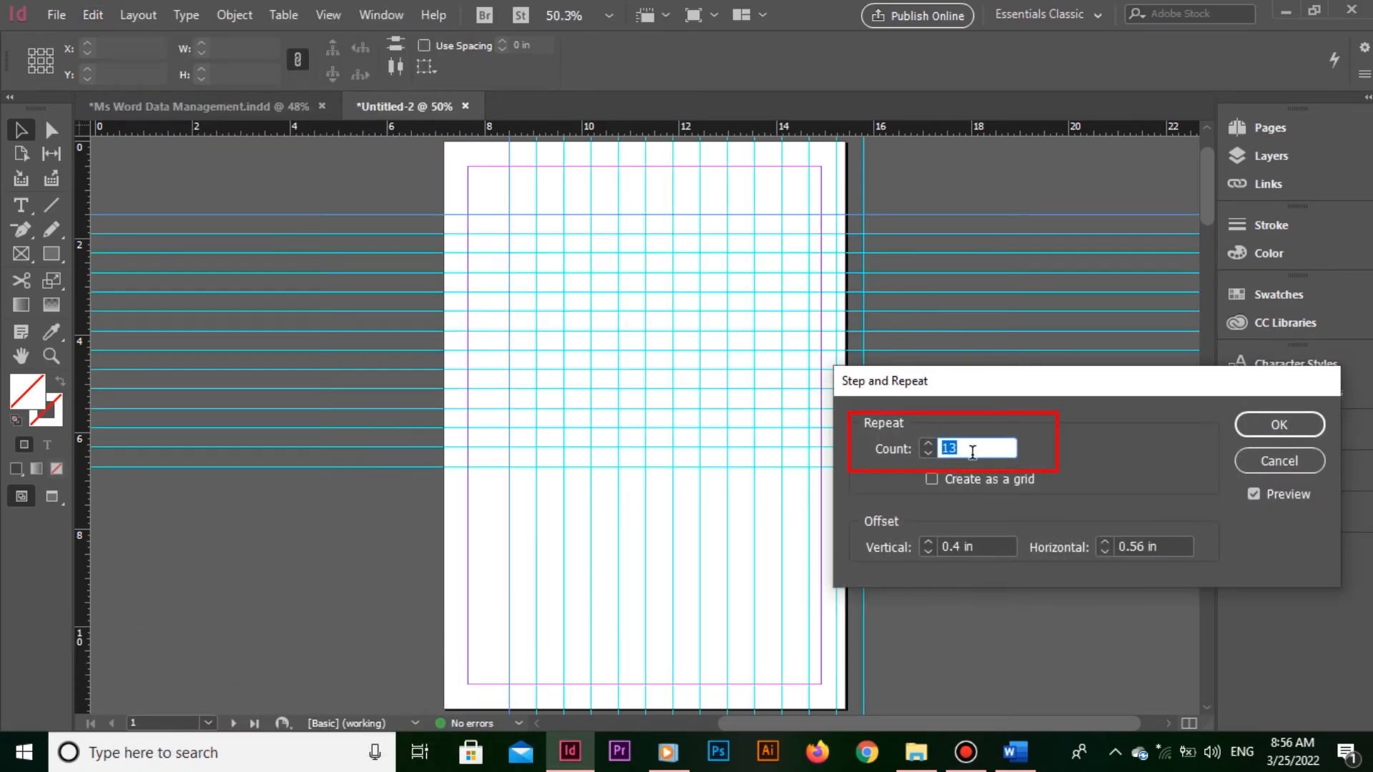
Step: Repeat both guides with a count of 10, a vertical offset of 0.6875 in and a horizontal offset of 0.808 in
text(1)
key(Tab)
drag(972, 550, 899, 551)
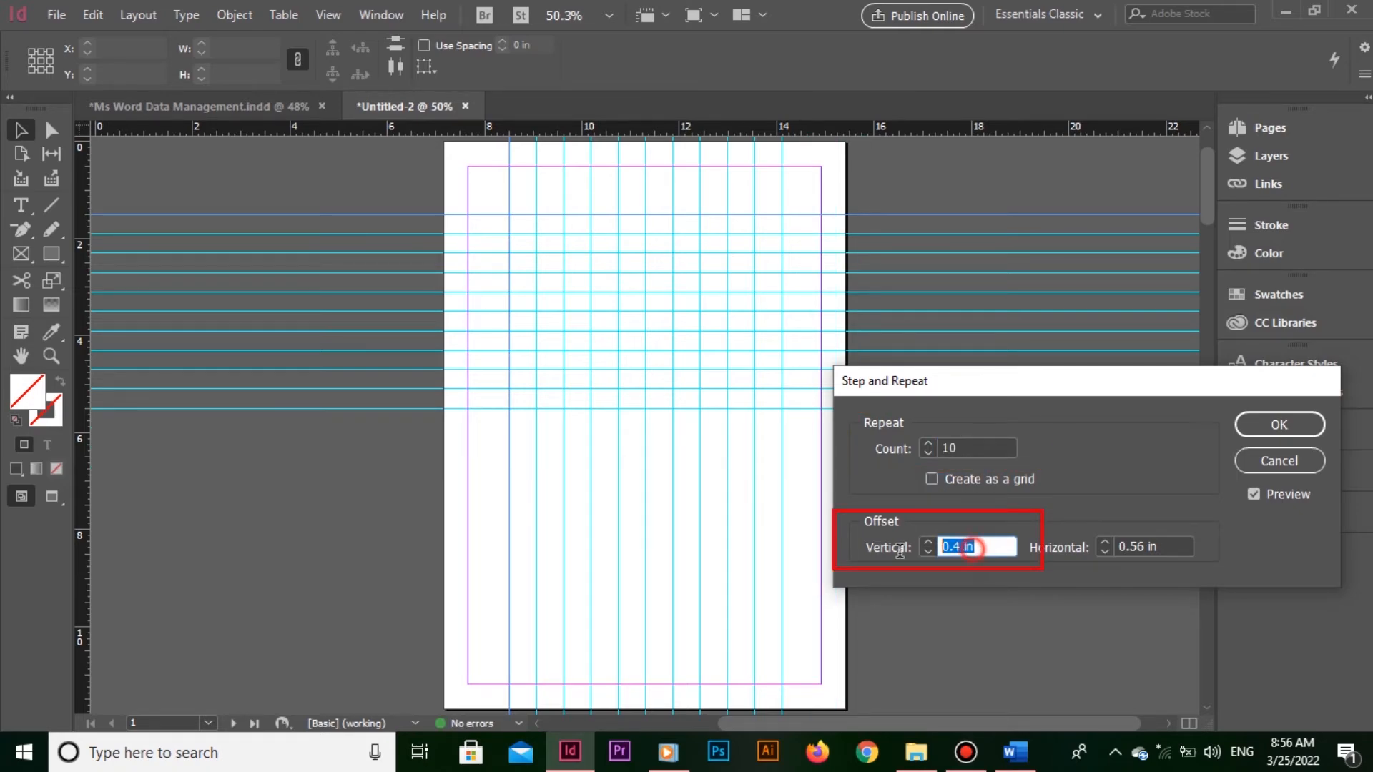
text(0.6875)
key(Tab)
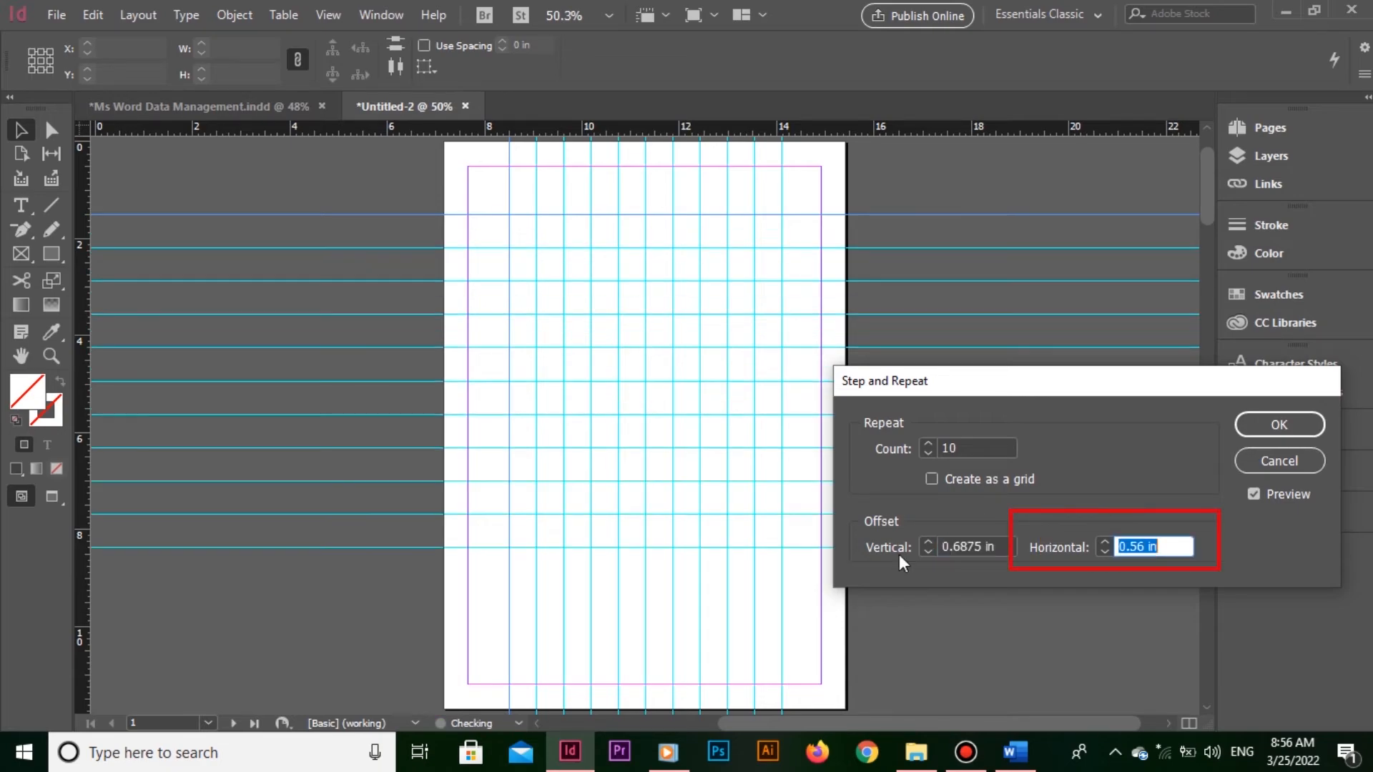
text(0.808)
key(Tab)
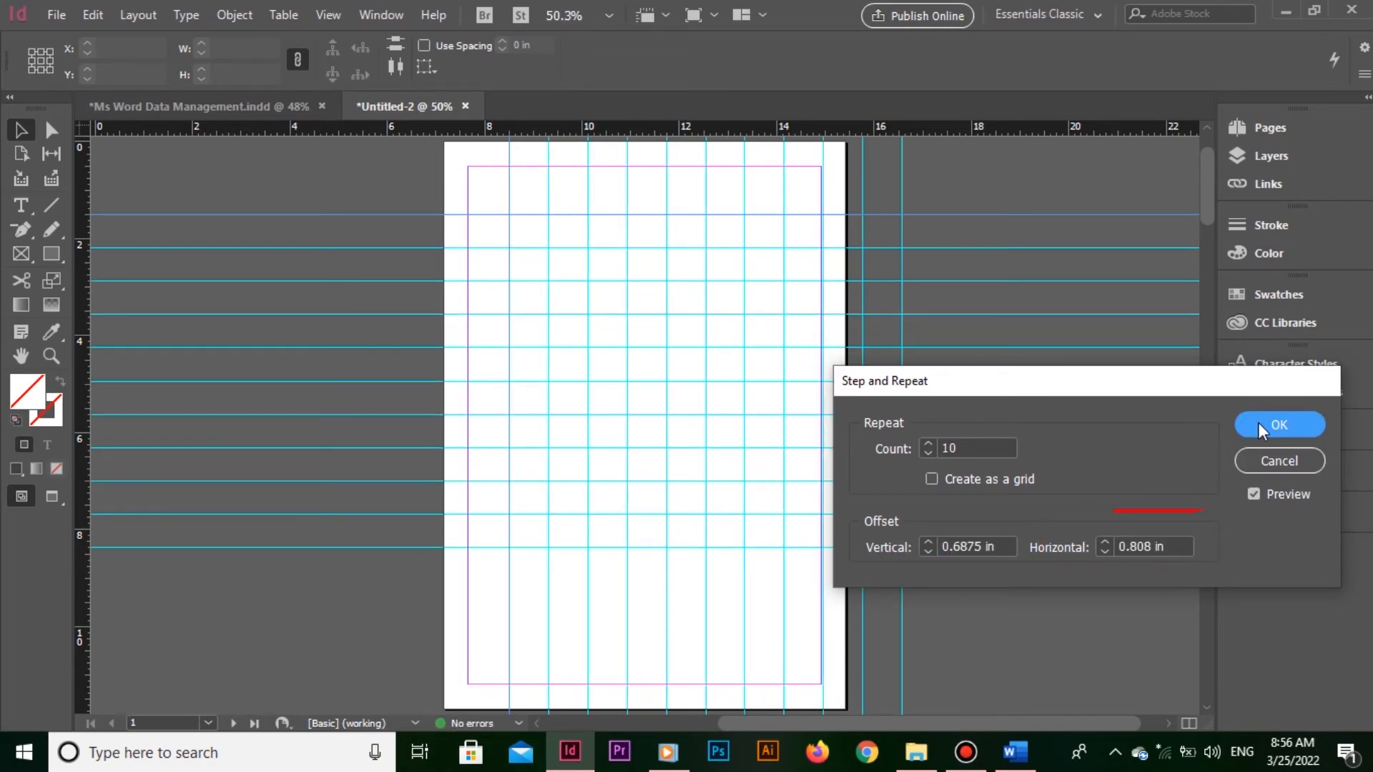
click(1260, 424)
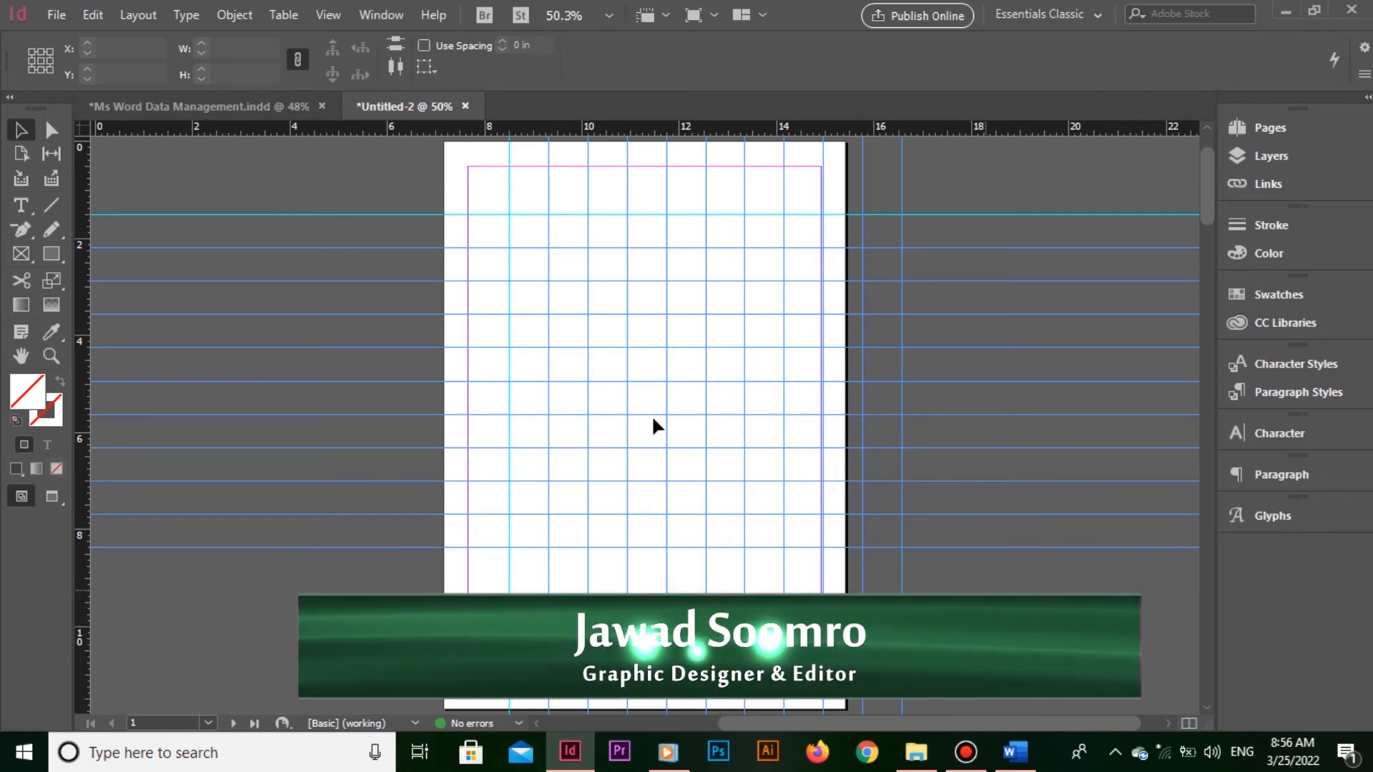
Step: Select all the guides and move the whole grid left and down so its first vertical guide sits near the left margin
click(498, 192)
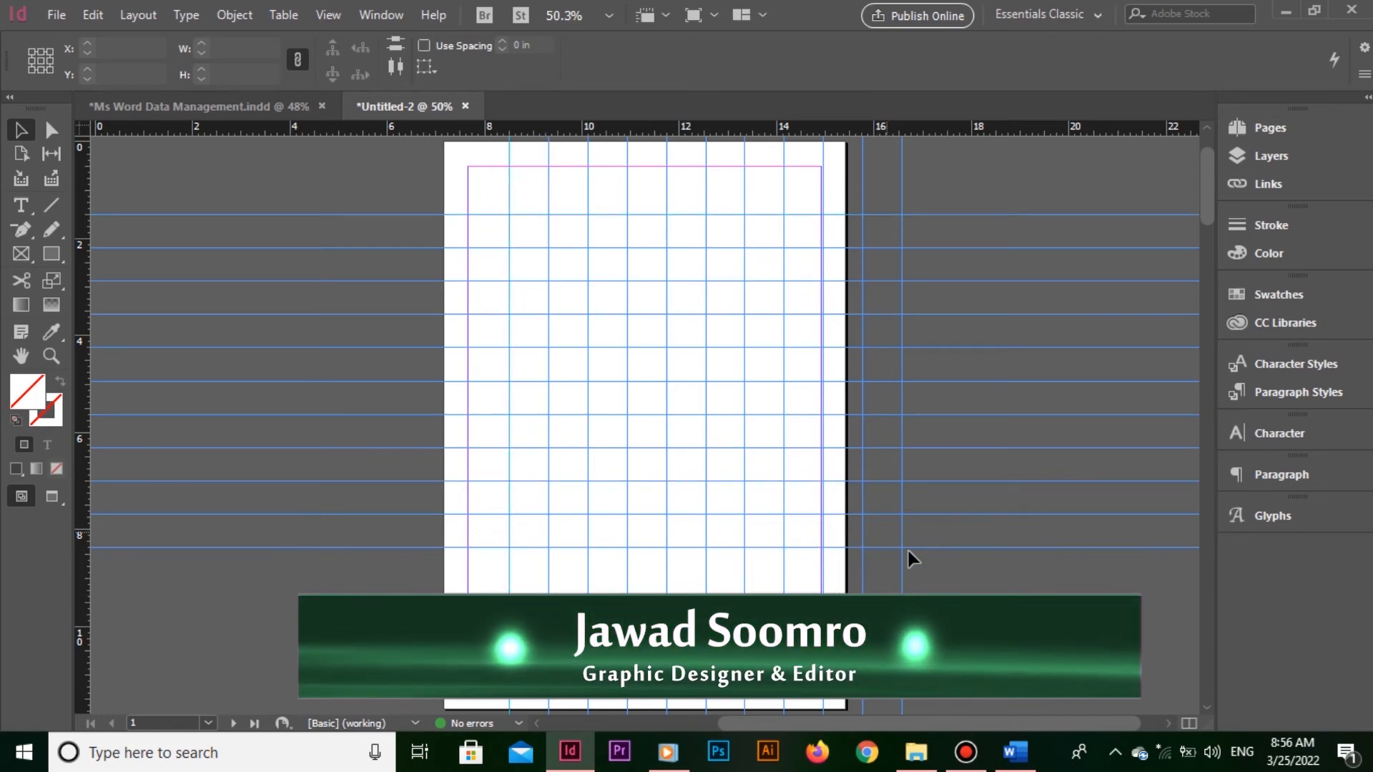
drag(905, 551, 861, 575)
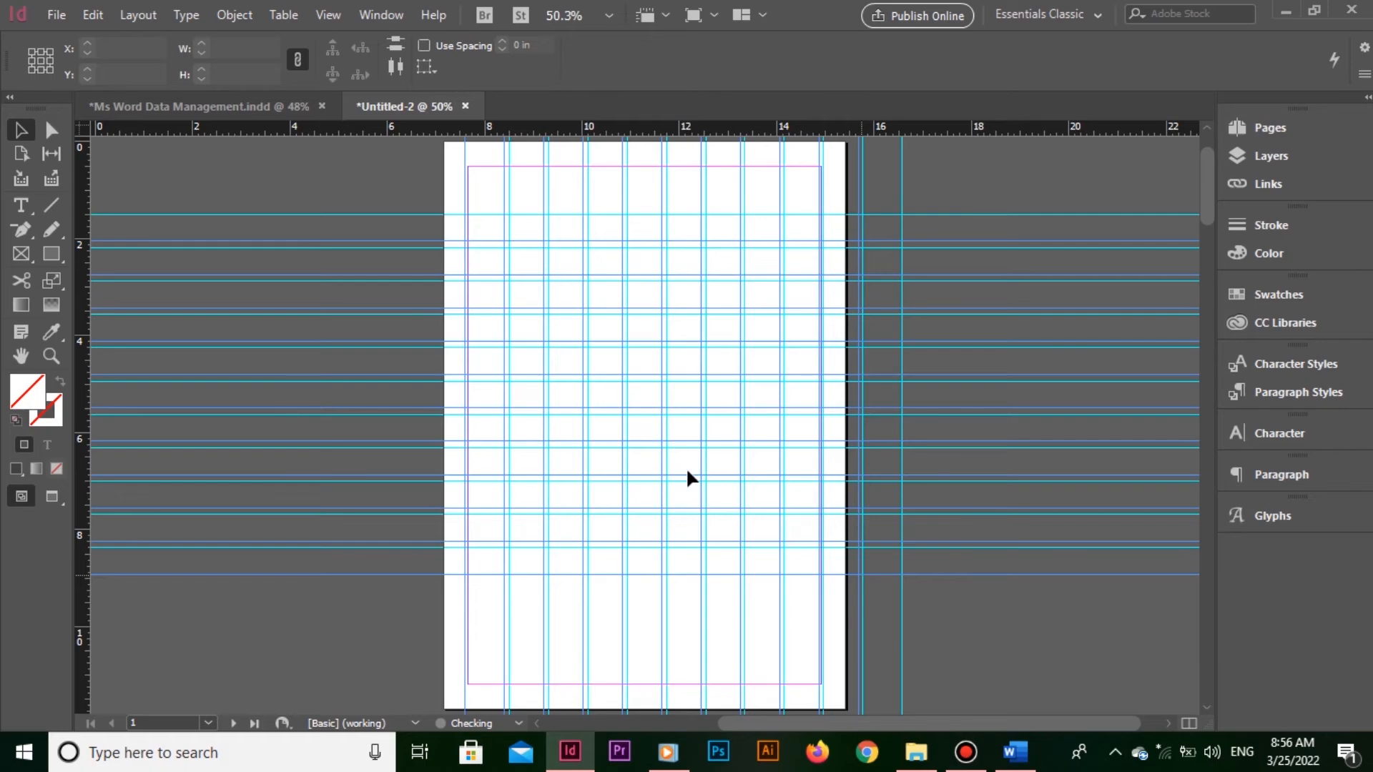
key(Delete)
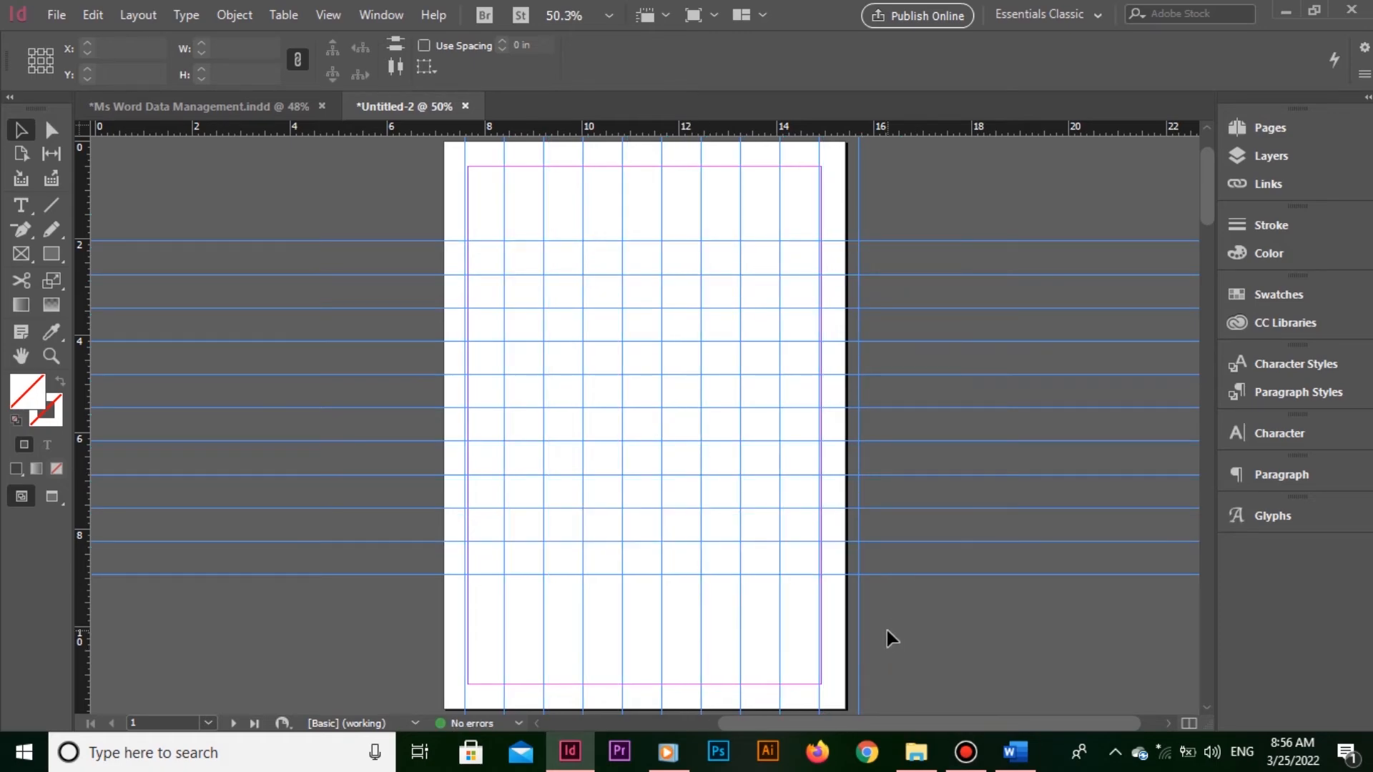
key(ctrl+alt+g)
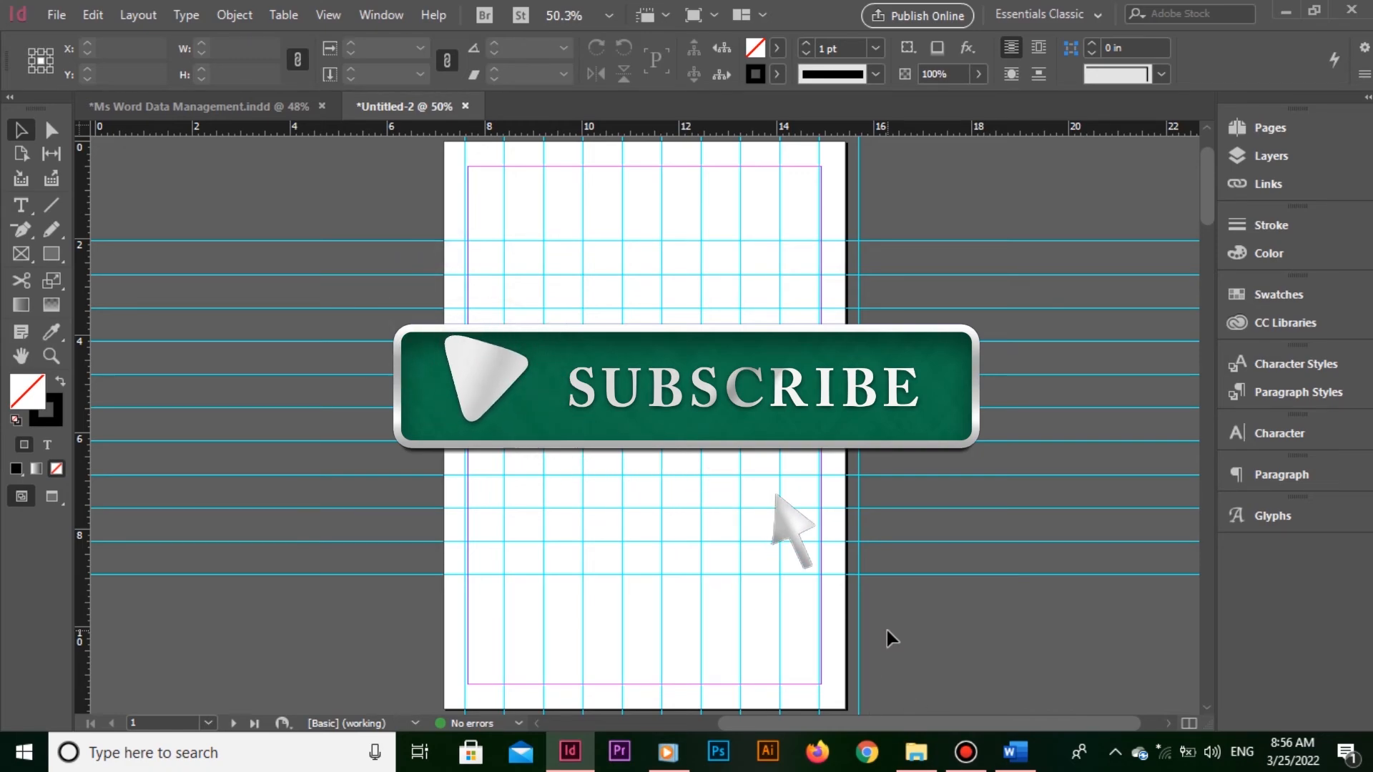
click(858, 636)
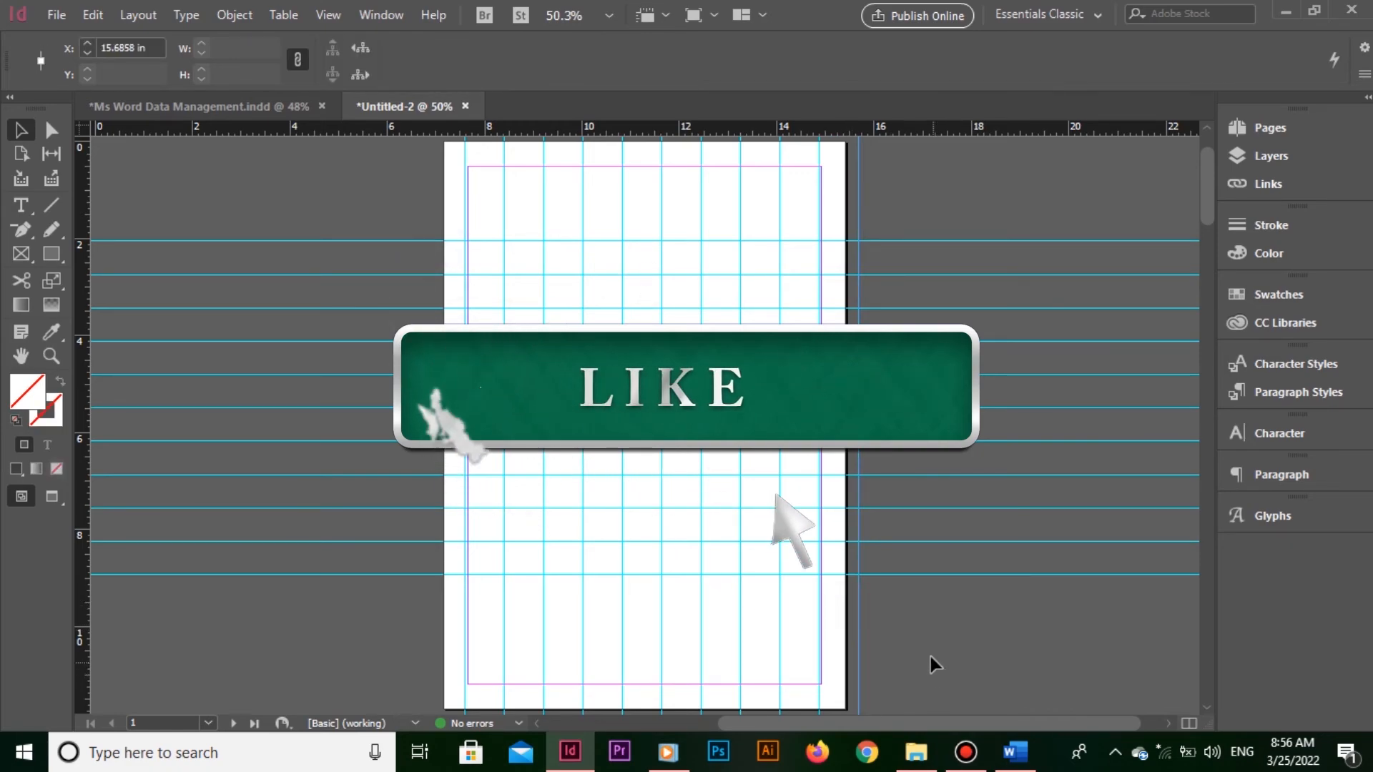
click(929, 650)
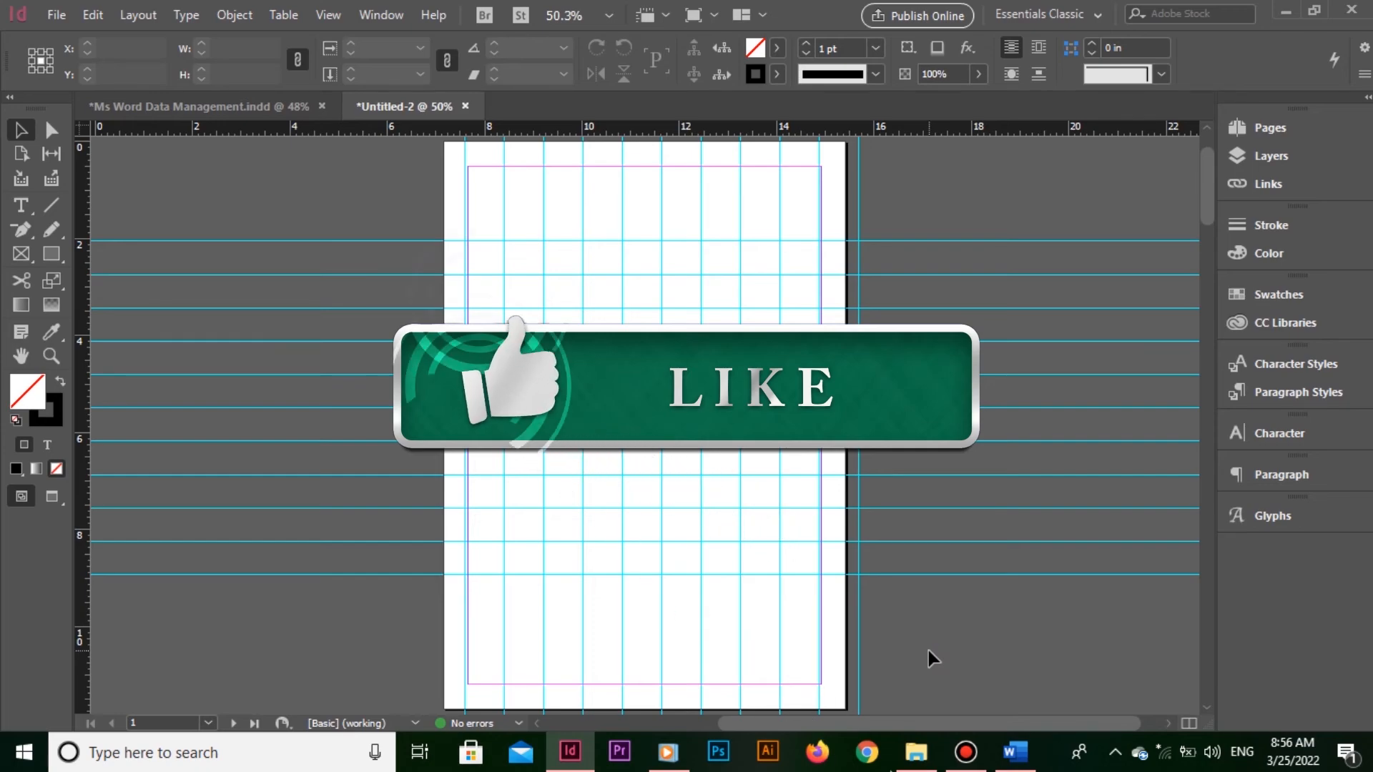